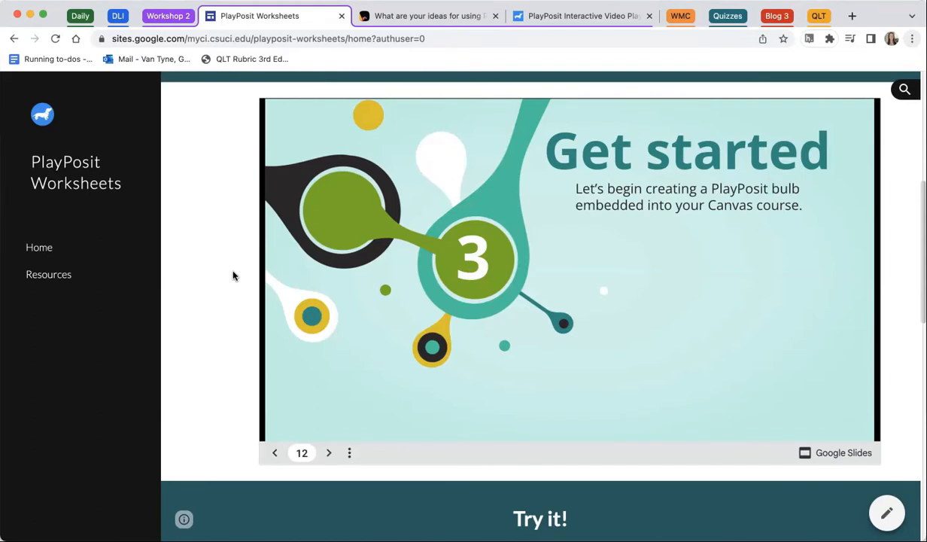
# Reveal the full "You will need" list on the Get started slide of the embedded presentation.
pyautogui.click(328, 453)
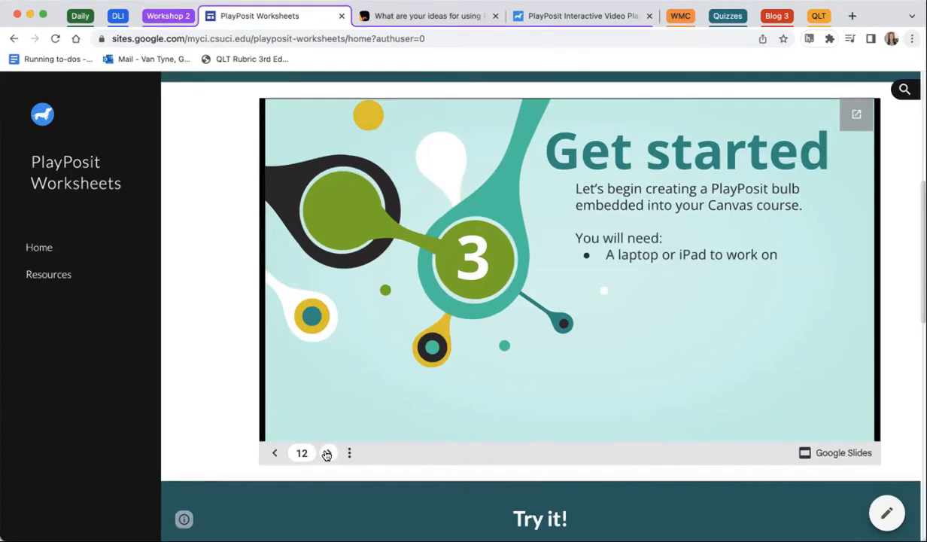
pyautogui.click(327, 453)
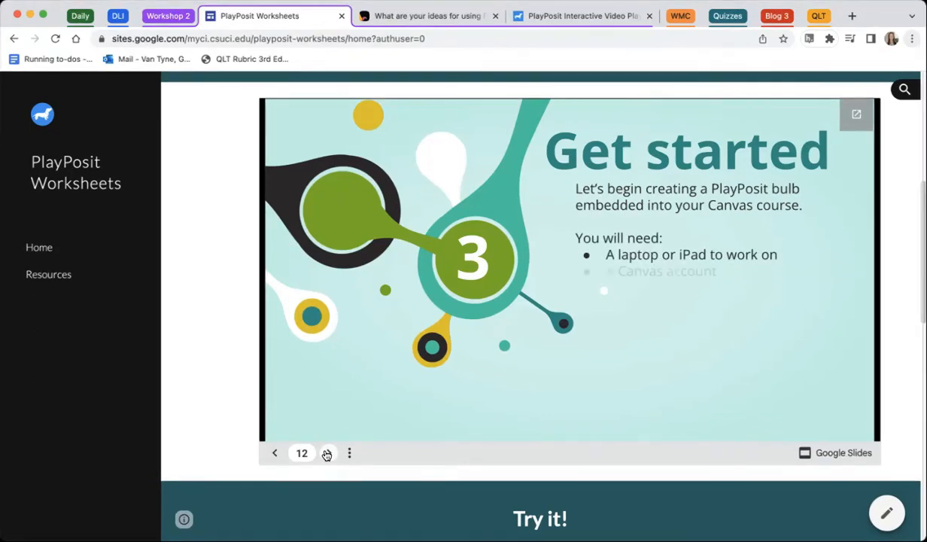
pyautogui.click(327, 453)
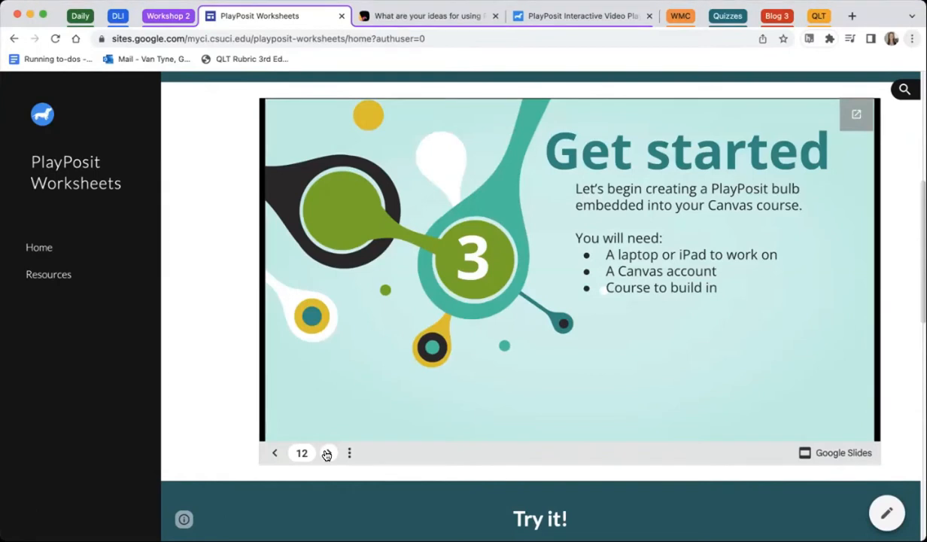
pyautogui.click(327, 453)
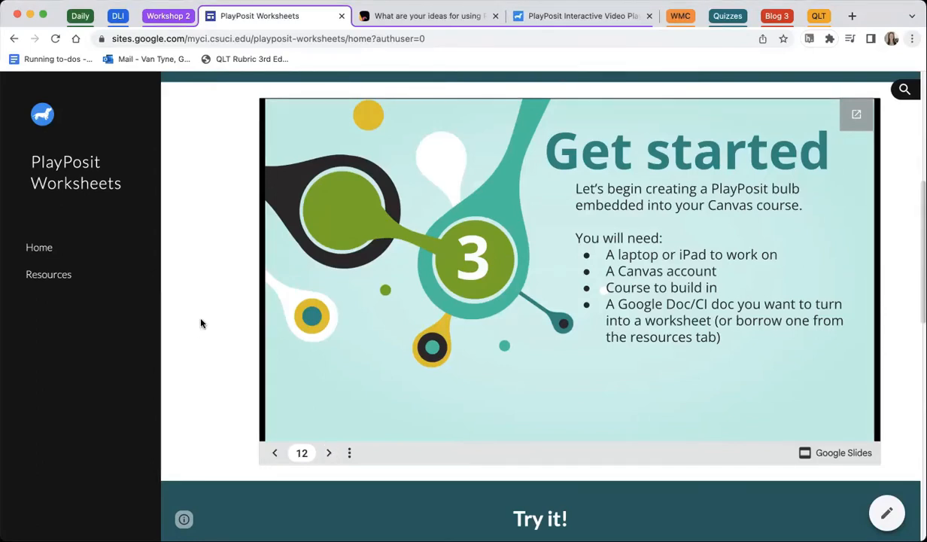
# Open the PlayPosit Worksheets site's Resources page in a new browser tab and switch to it.
pyautogui.rightClick(50, 279)
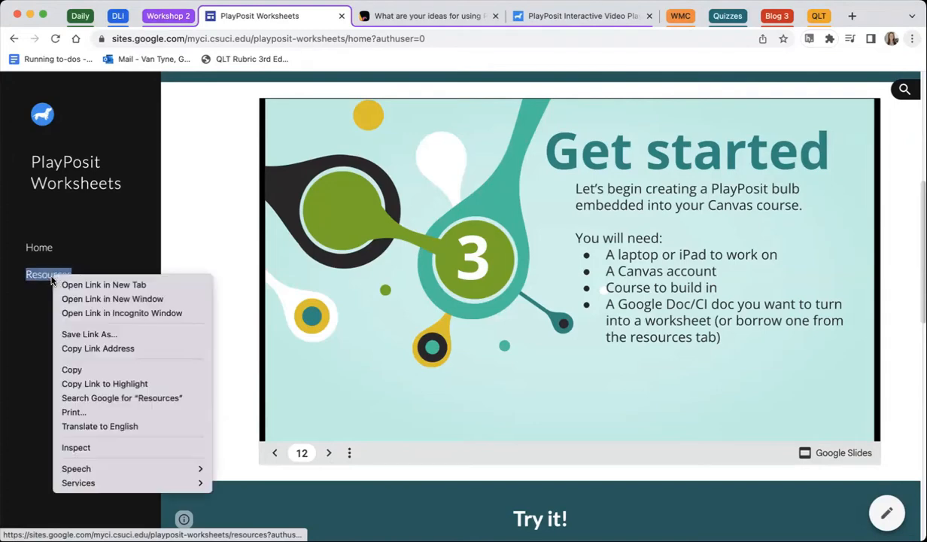
pyautogui.click(89, 285)
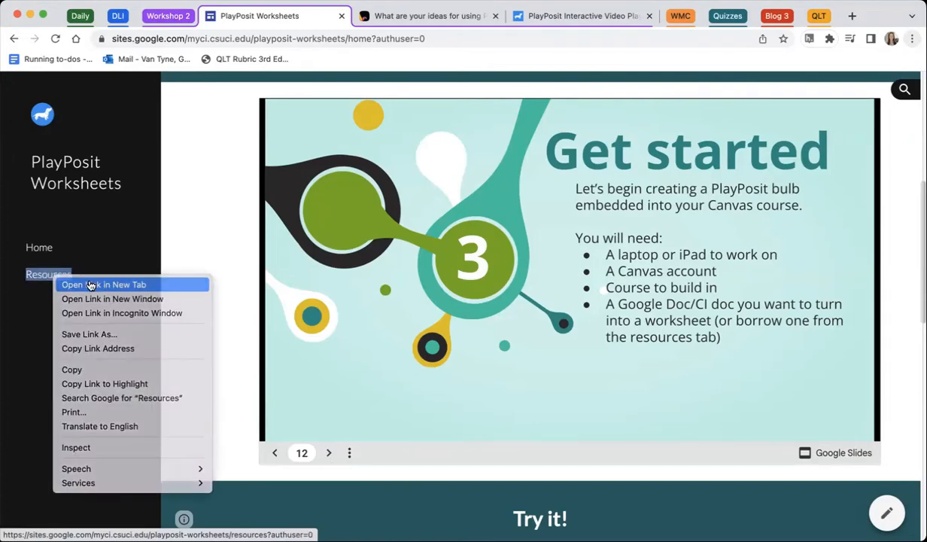
pyautogui.click(461, 16)
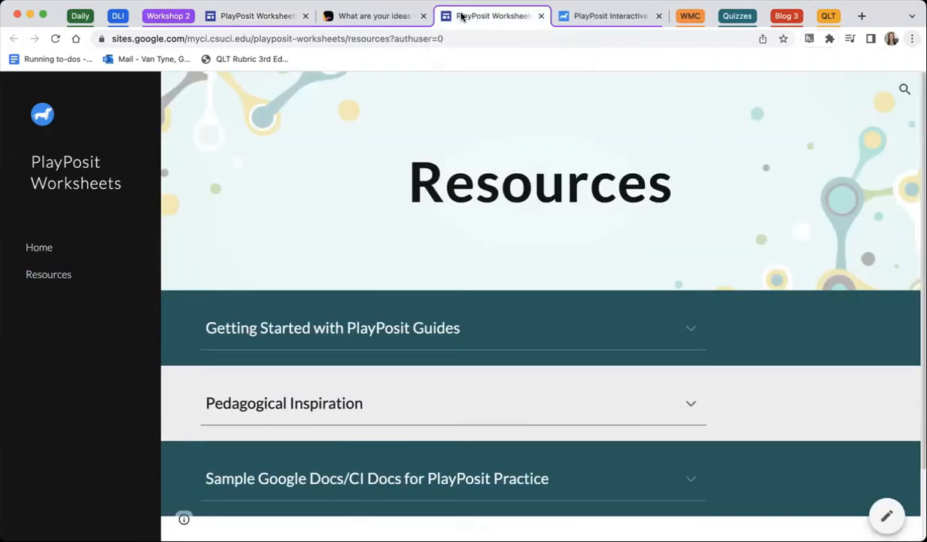
# Expand the Sample Google Docs/CI Docs for PlayPosit Practice section and make a copy of the Sample Syllabus Template.
pyautogui.scroll(-1, 425, 345)
pyautogui.scroll(-2, 424, 345)
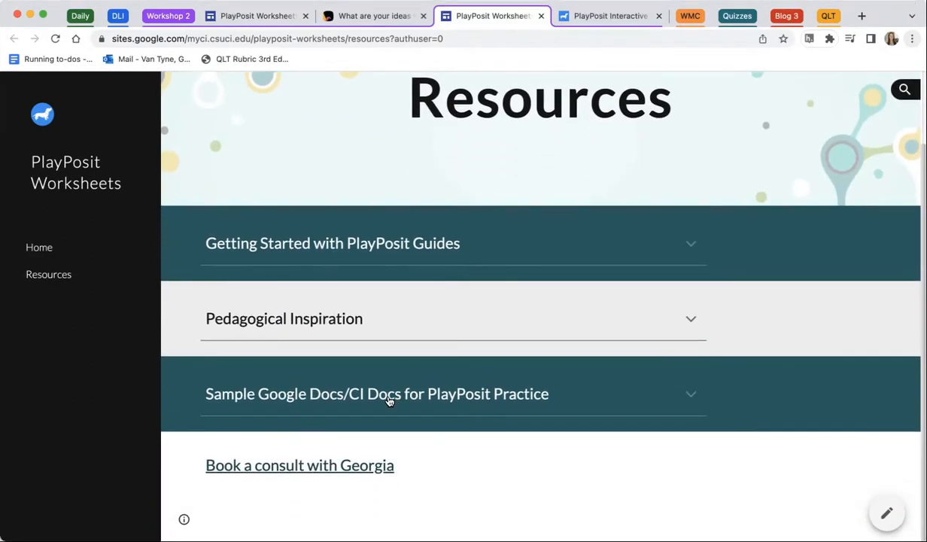
pyautogui.click(389, 401)
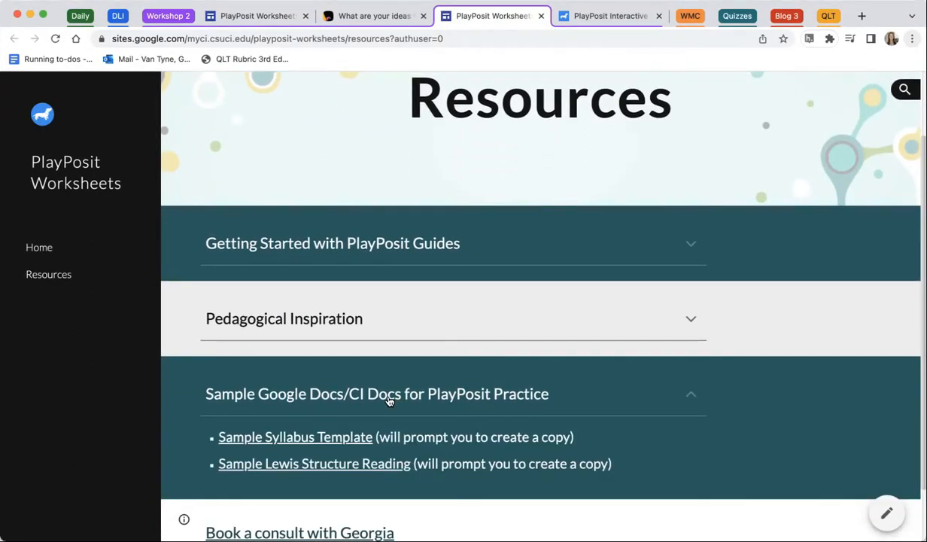
pyautogui.scroll(-2, 389, 402)
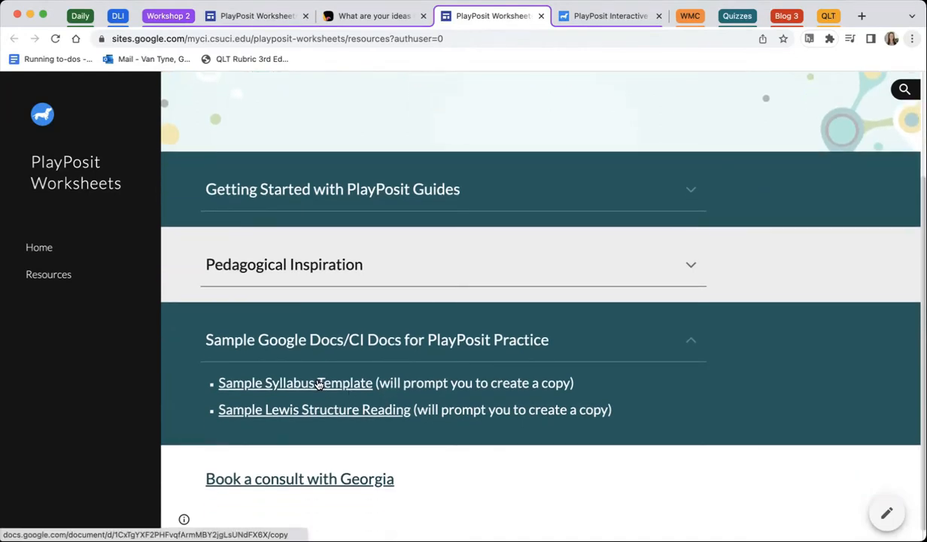
pyautogui.click(319, 384)
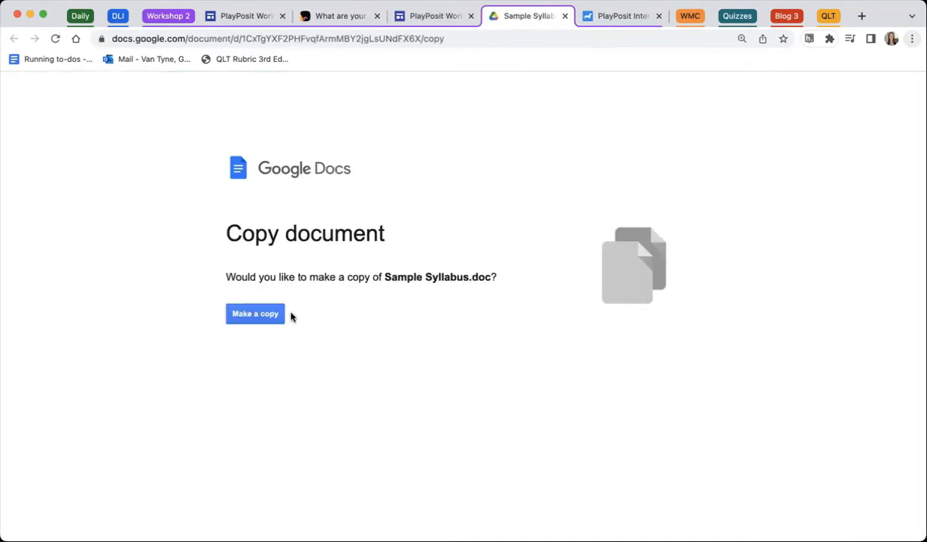
pyautogui.click(249, 315)
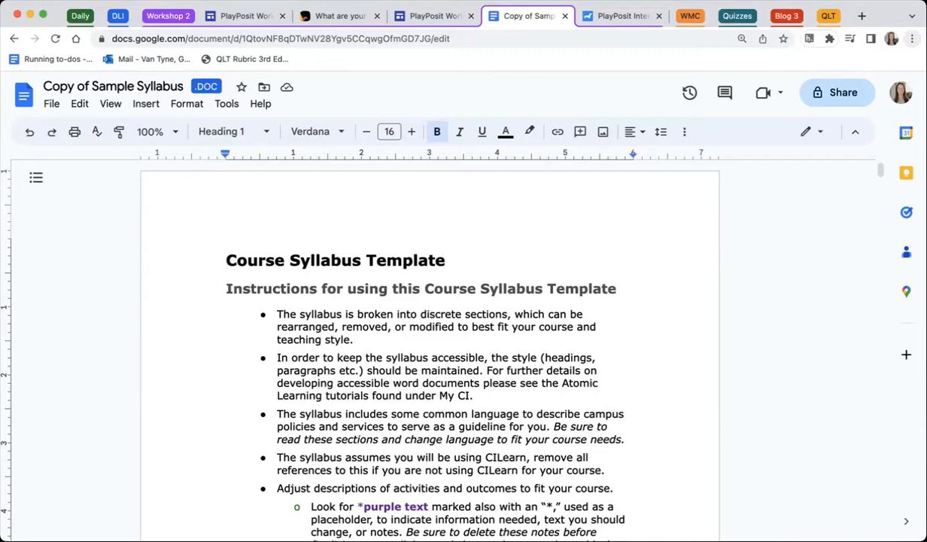
# Publish the copied sample syllabus to the web using the Embed option.
pyautogui.click(53, 108)
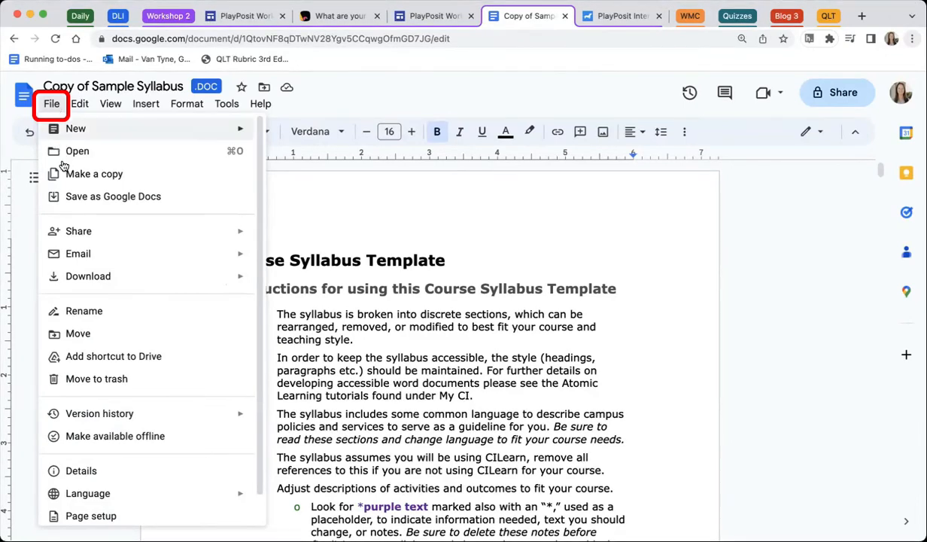
pyautogui.moveTo(66, 237)
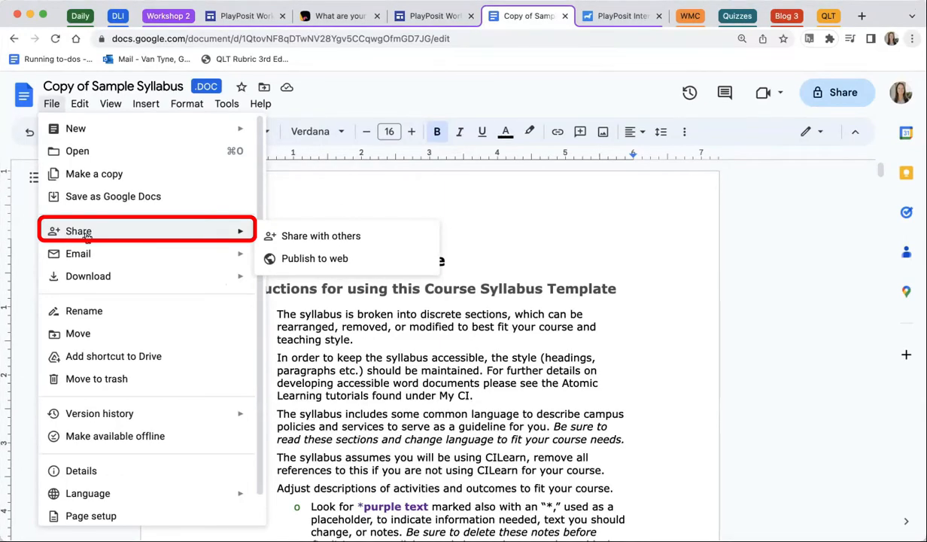
pyautogui.click(294, 258)
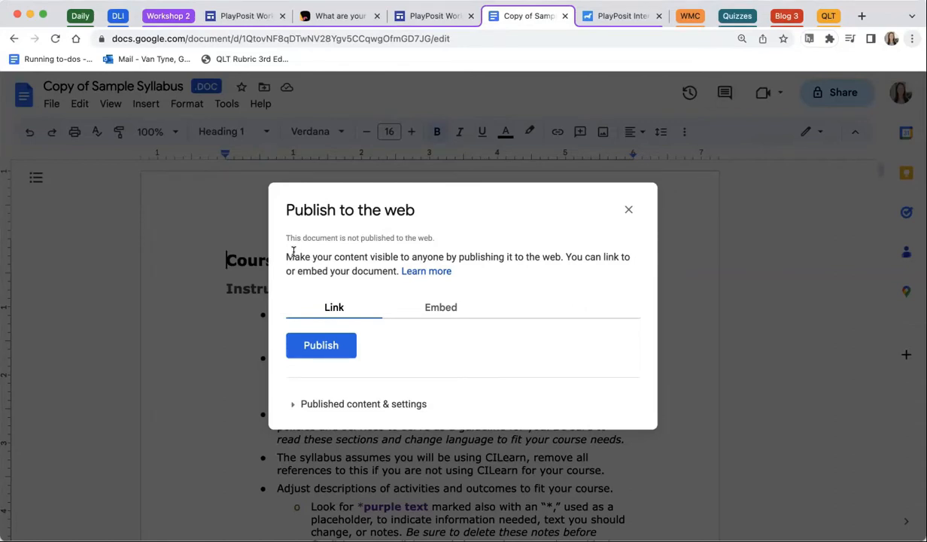
pyautogui.click(446, 307)
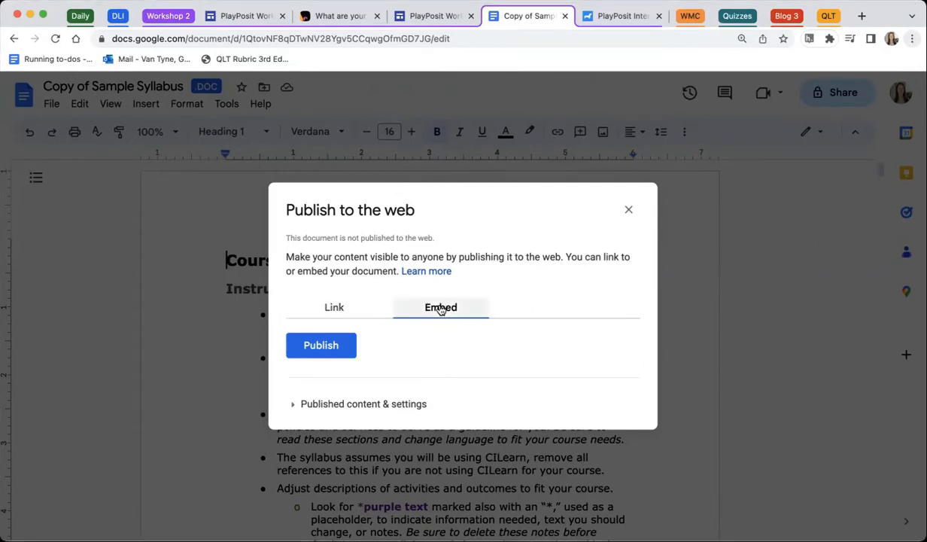
pyautogui.click(331, 345)
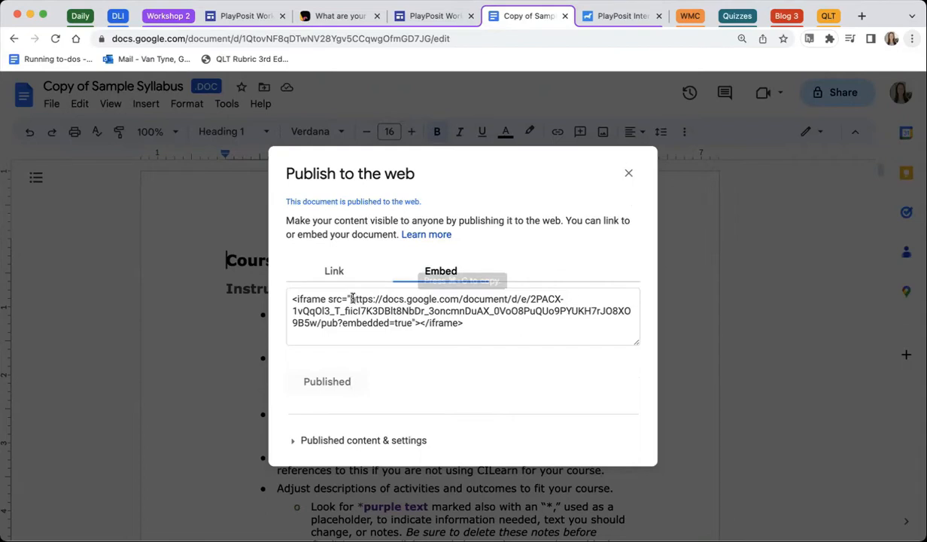
# Select only the document URL between the quotation marks in the iframe embed code.
pyautogui.click(394, 316)
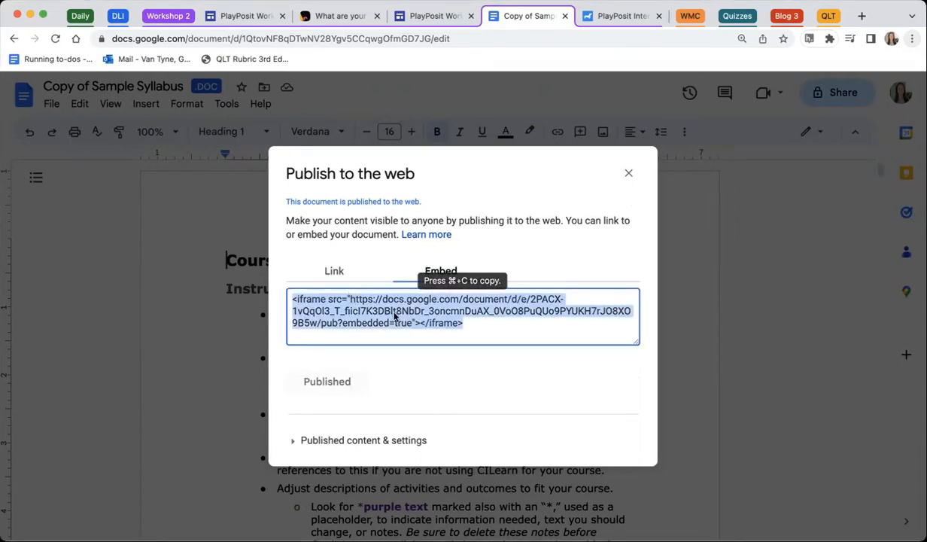
pyautogui.click(397, 310)
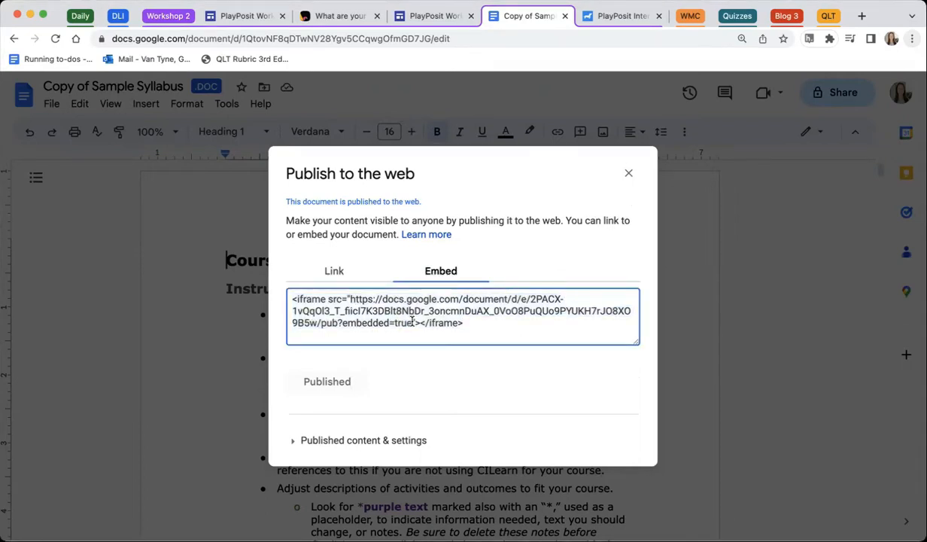
pyautogui.moveTo(413, 322); pyautogui.dragTo(350, 298)
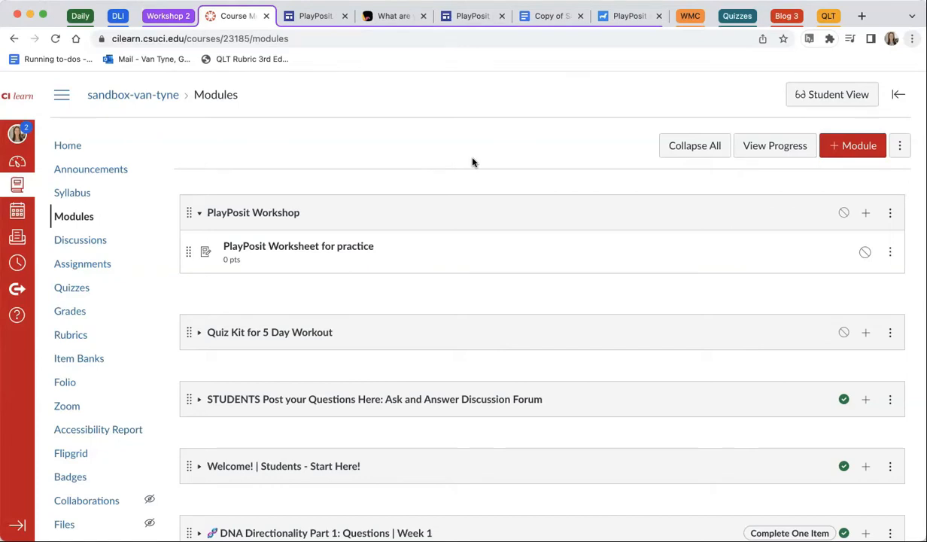
# Add a newly created assignment named "PlayPosit workshop practice worksheet" to the PlayPosit Workshop module in the Canvas course.
pyautogui.click(865, 213)
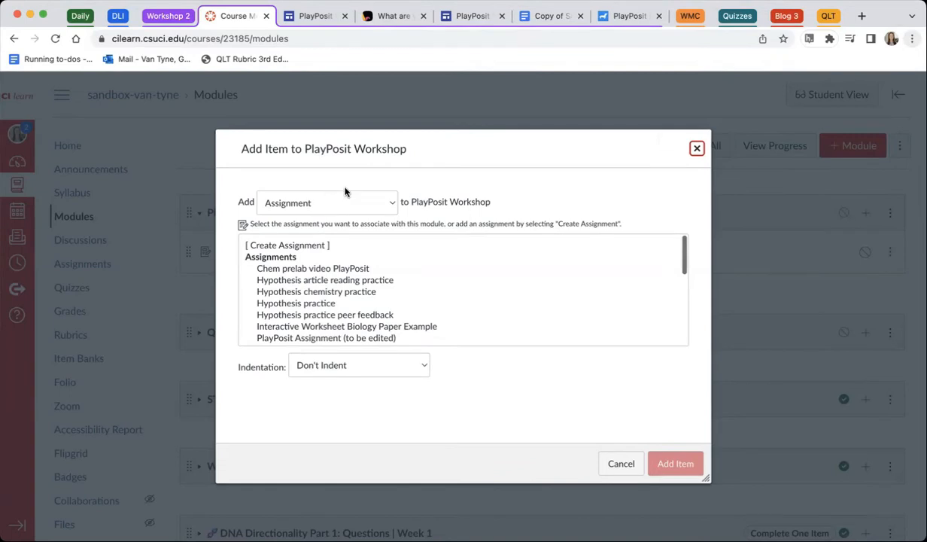
pyautogui.click(299, 244)
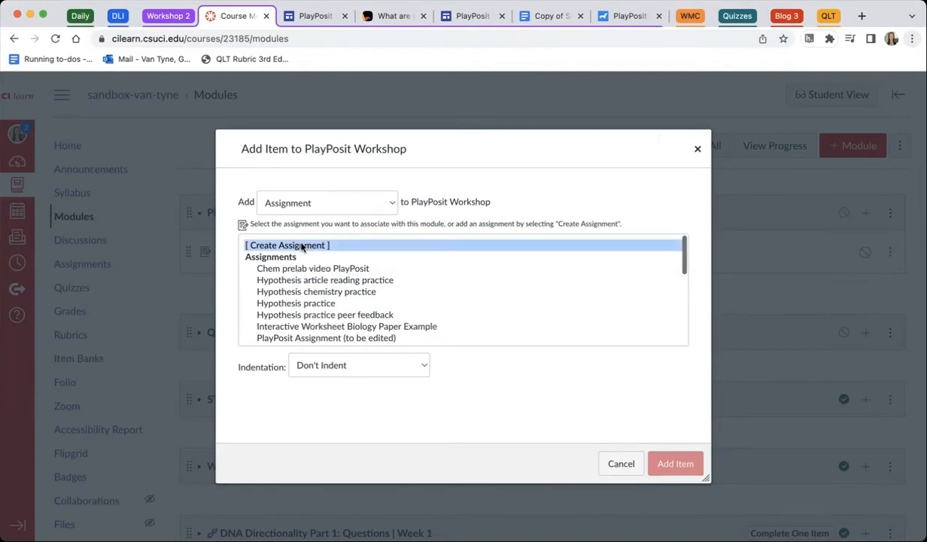
pyautogui.click(350, 368)
pyautogui.write('PlayPo')
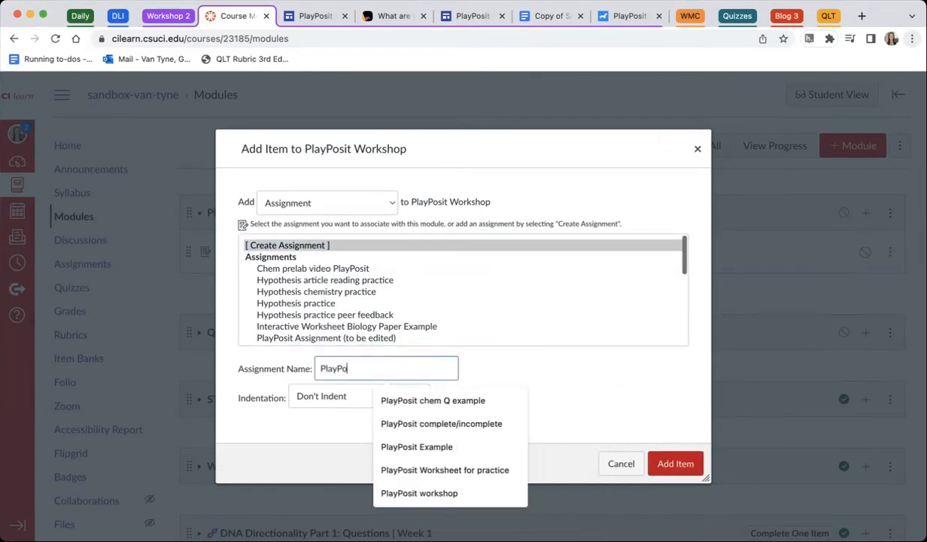
pyautogui.write('sit workshop p')
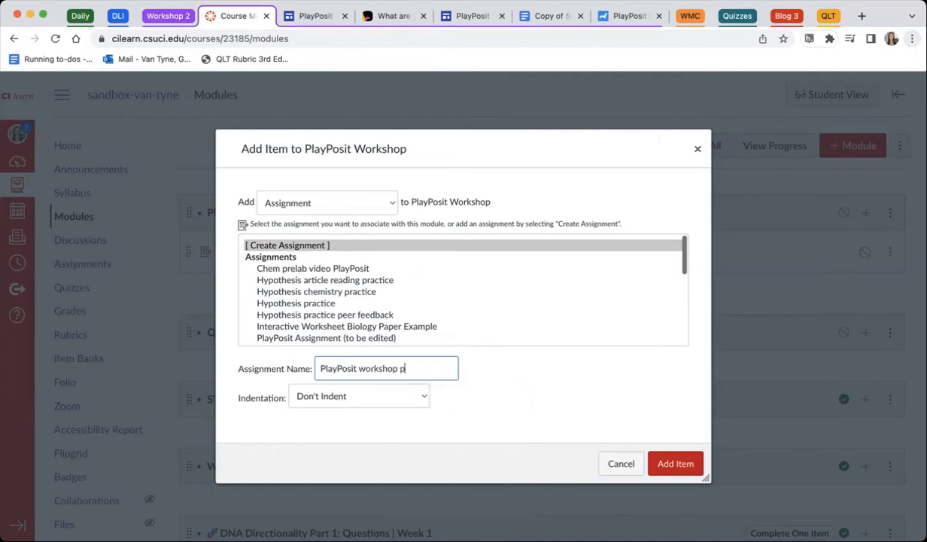
pyautogui.write('ractive')
pyautogui.press('BackSpace')
pyautogui.press('BackSpace')
pyautogui.write('ce worksheet')
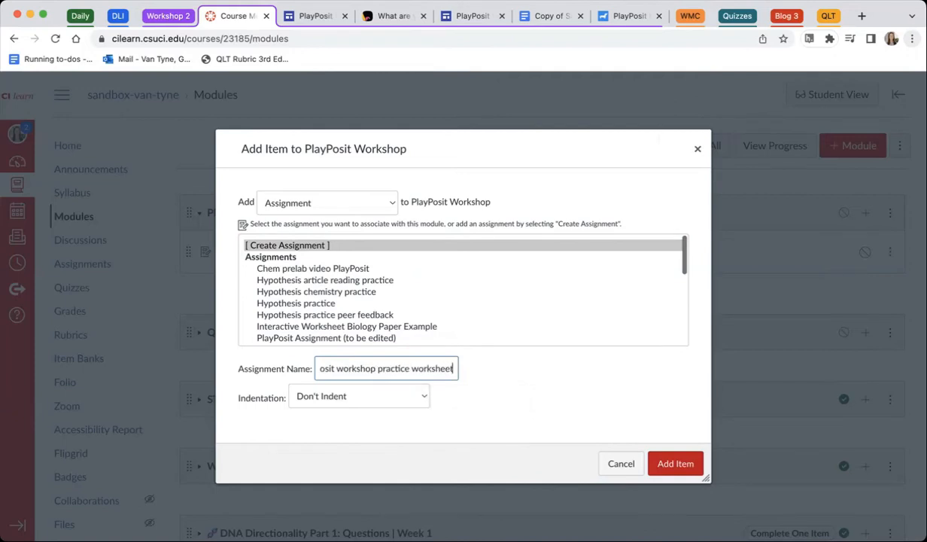
pyautogui.click(663, 463)
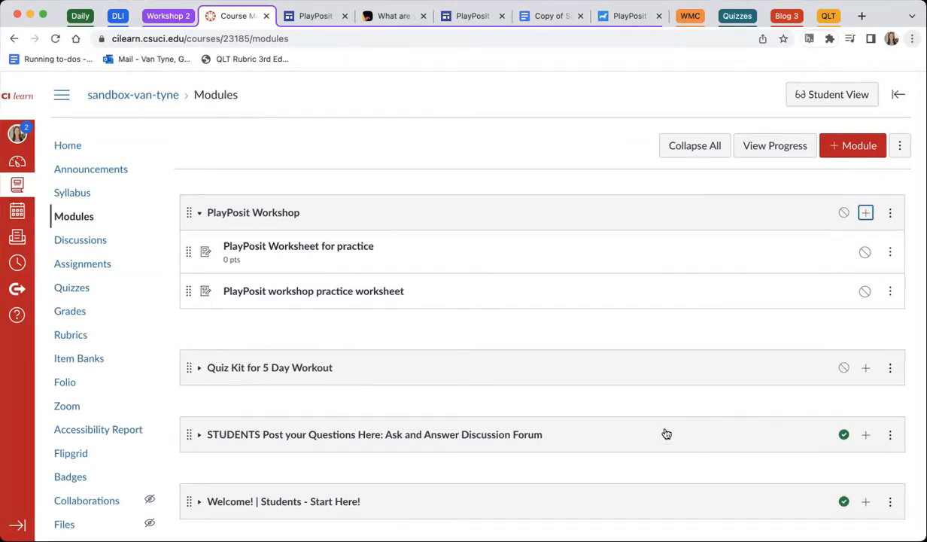
# Open the PlayPosit workshop practice worksheet assignment for editing and set its submission type to External Tool.
pyautogui.click(352, 292)
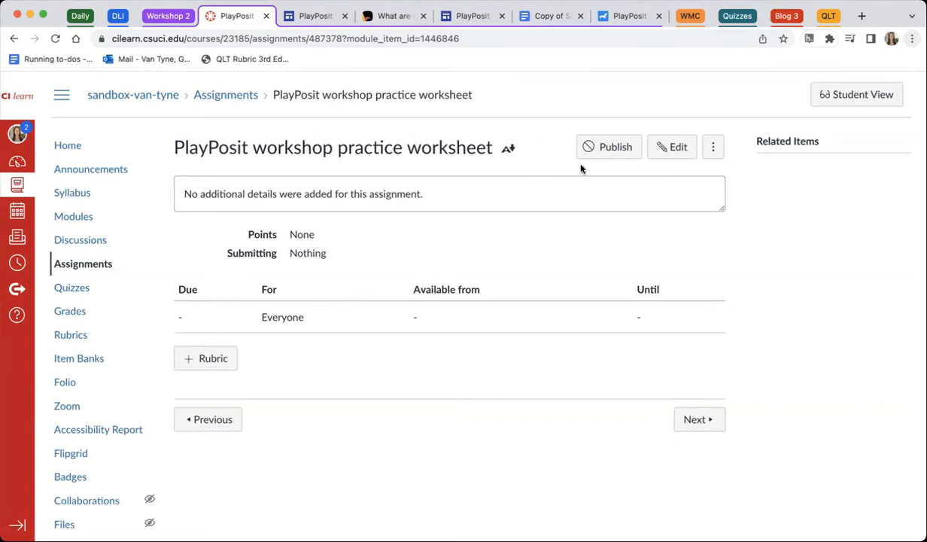
pyautogui.click(666, 149)
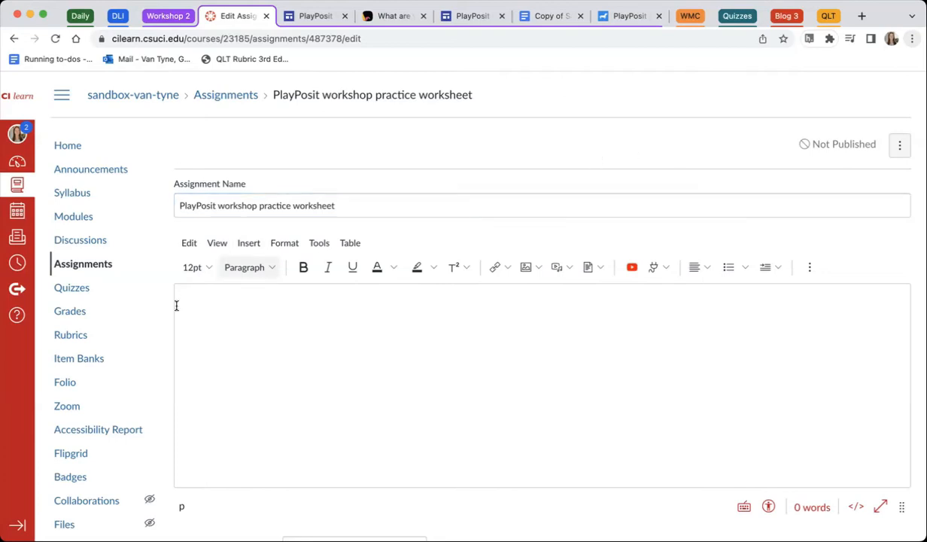
pyautogui.scroll(-1, 164, 364)
pyautogui.scroll(-8, 163, 365)
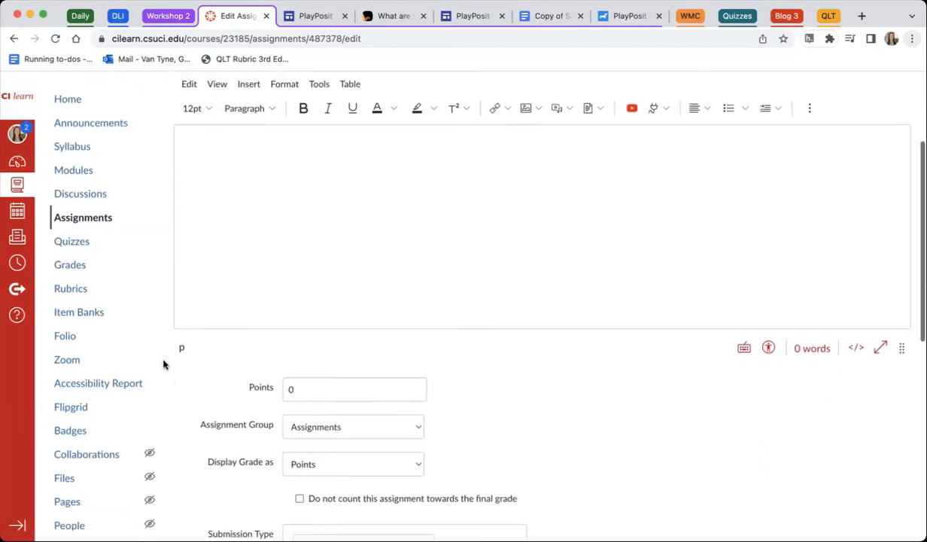
pyautogui.scroll(-1, 234, 506)
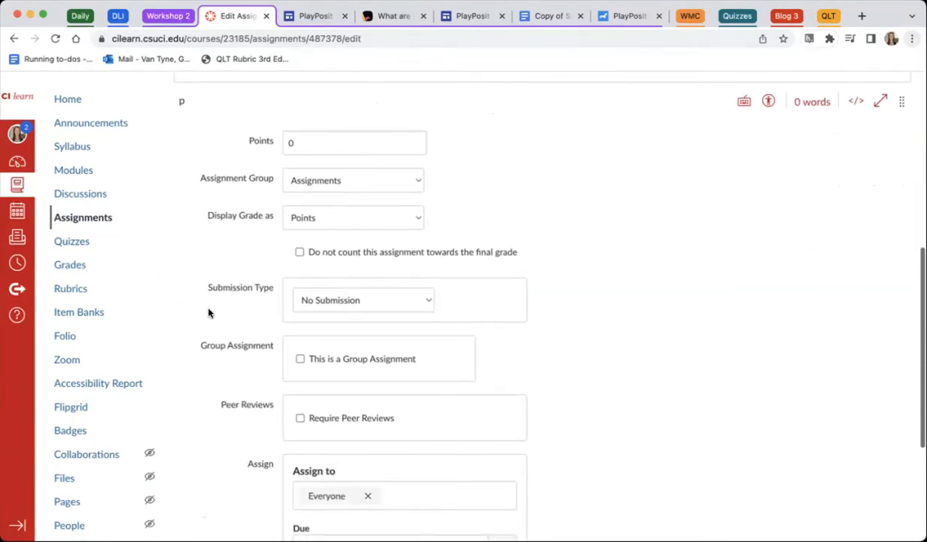
pyautogui.moveTo(207, 288); pyautogui.dragTo(276, 290)
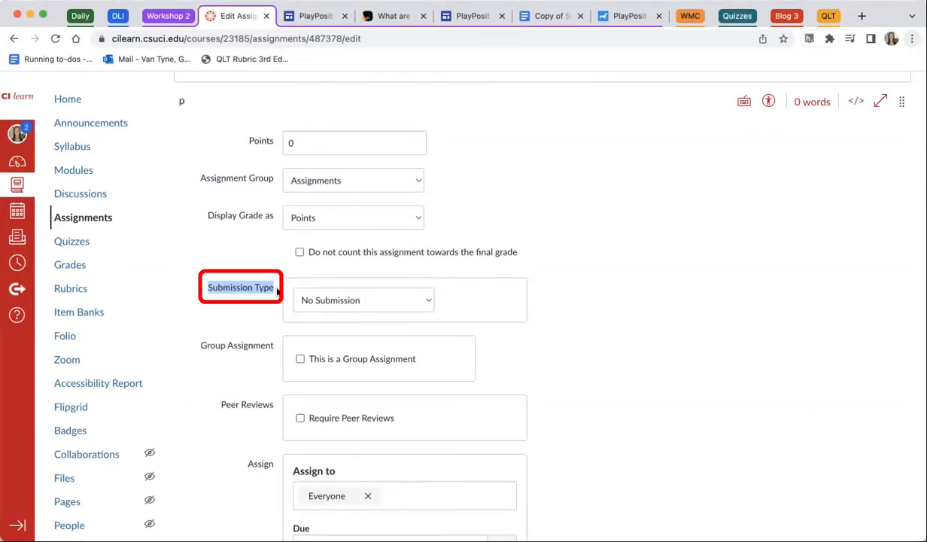
pyautogui.click(320, 300)
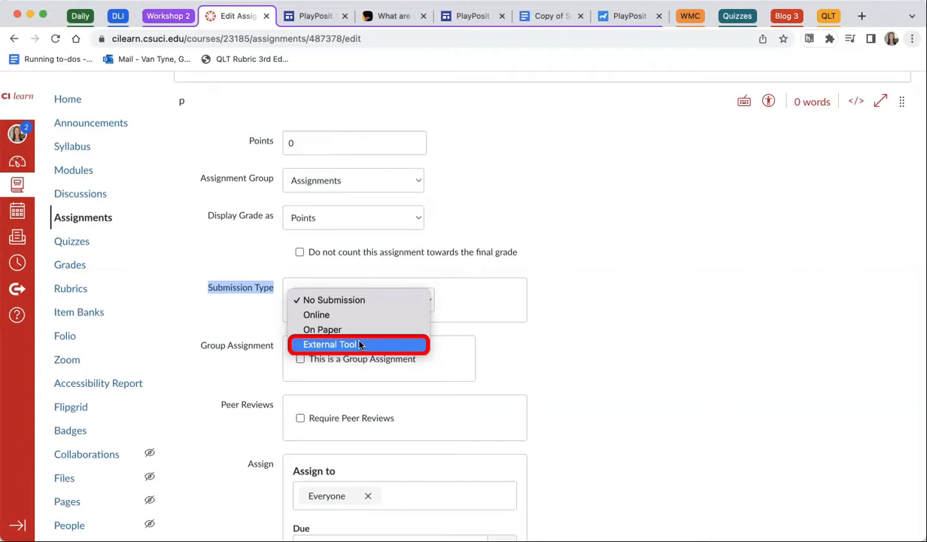
pyautogui.press('Escape')
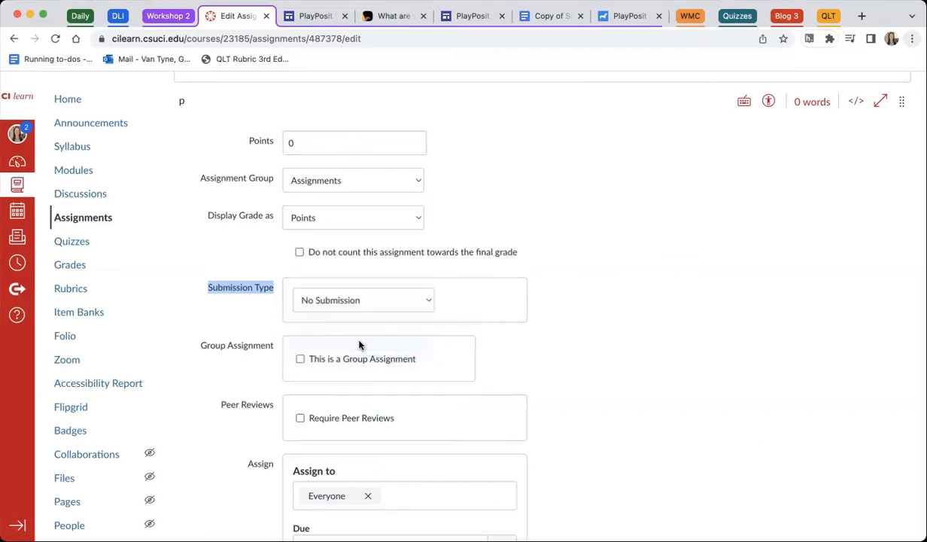
pyautogui.press('Down')
pyautogui.press('Down')
pyautogui.press('Down')
# Find PlayPosit in the list of external tools and choose it as the assignment's tool.
pyautogui.scroll(-1, 361, 338)
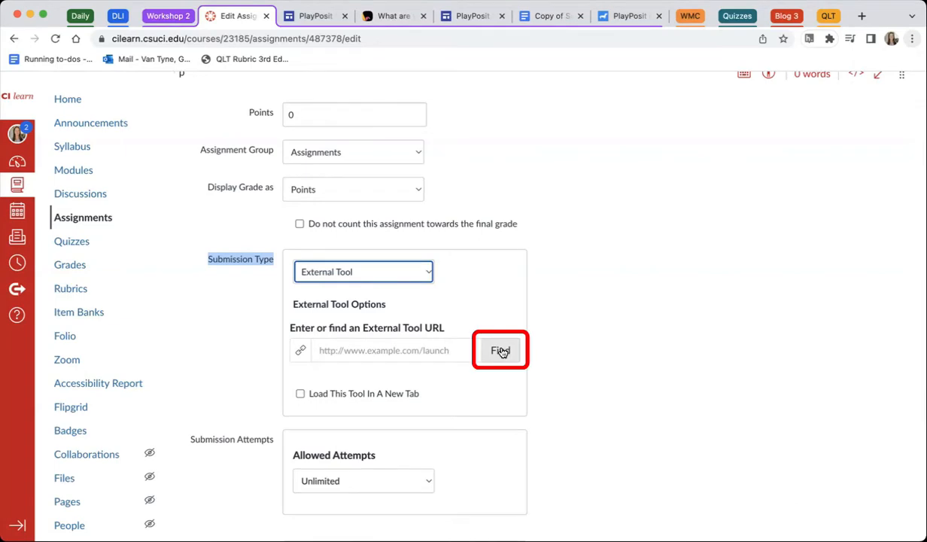
pyautogui.click(501, 352)
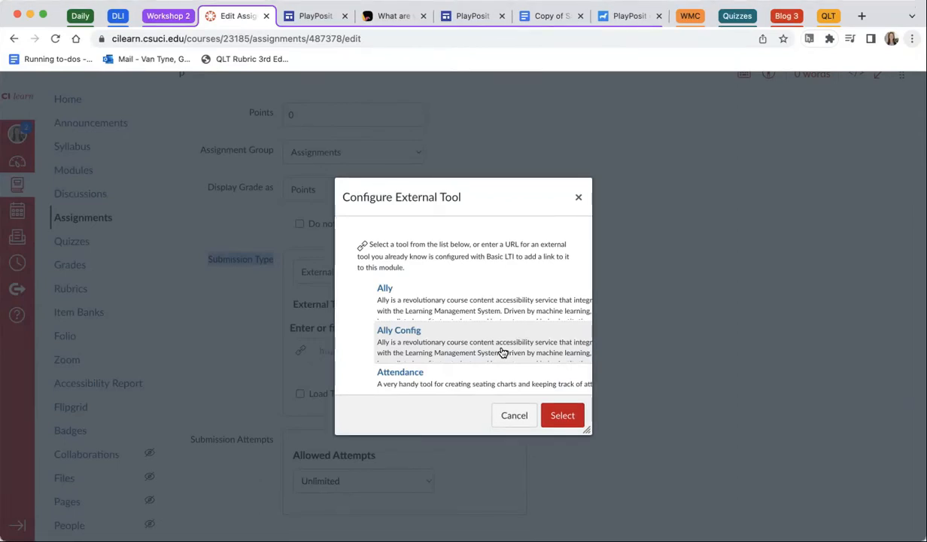
pyautogui.scroll(-10, 503, 353)
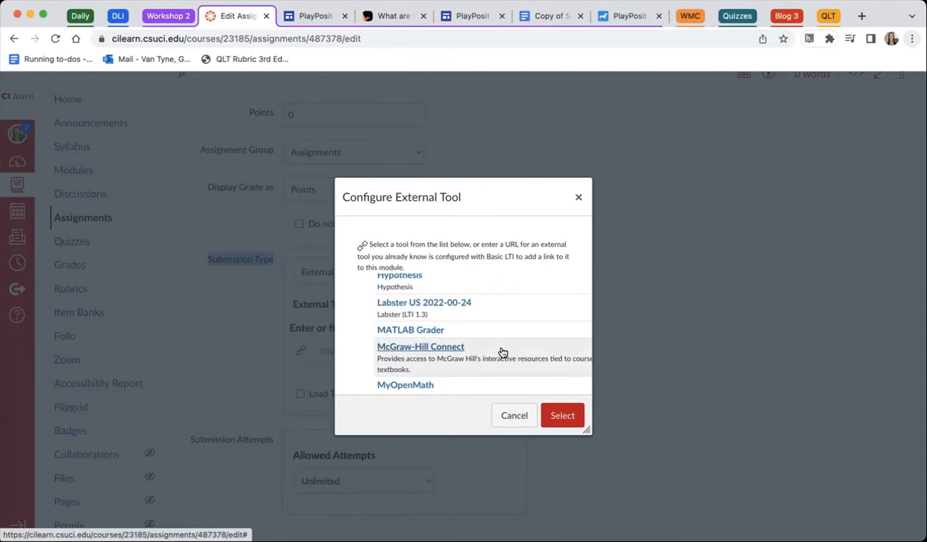
pyautogui.scroll(-5, 501, 353)
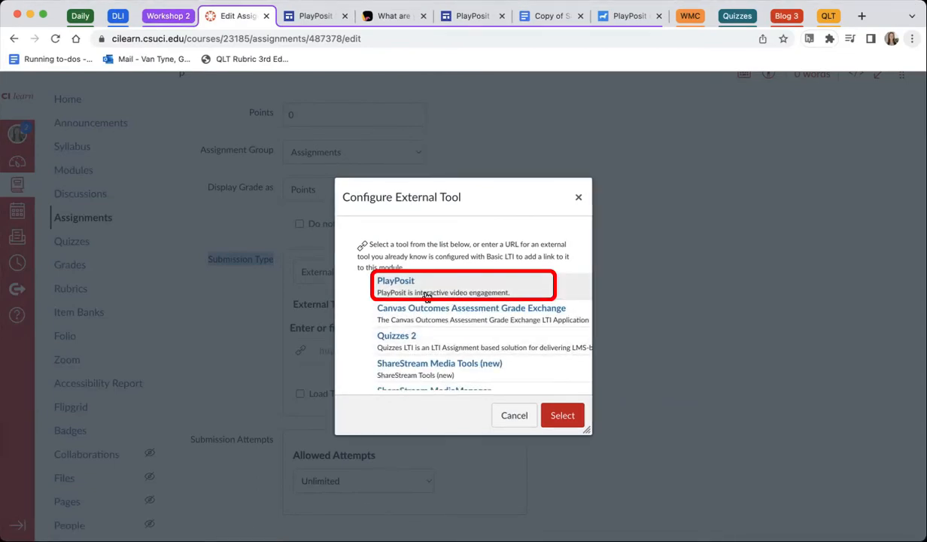
pyautogui.click(426, 295)
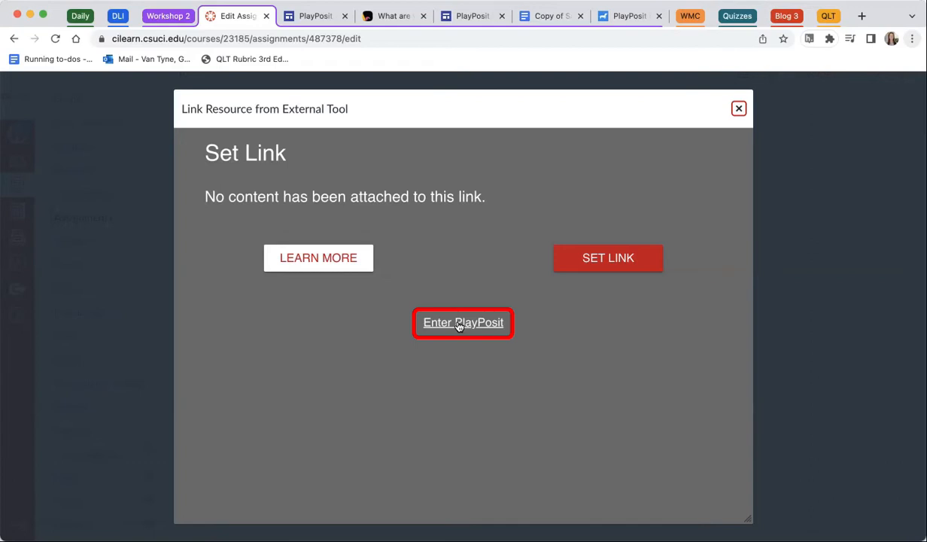
# Enter PlayPosit, start a new bulb, and search YouTube for "5 seconds blank" to choose "5 second blank video!!!!" as its source.
pyautogui.click(459, 324)
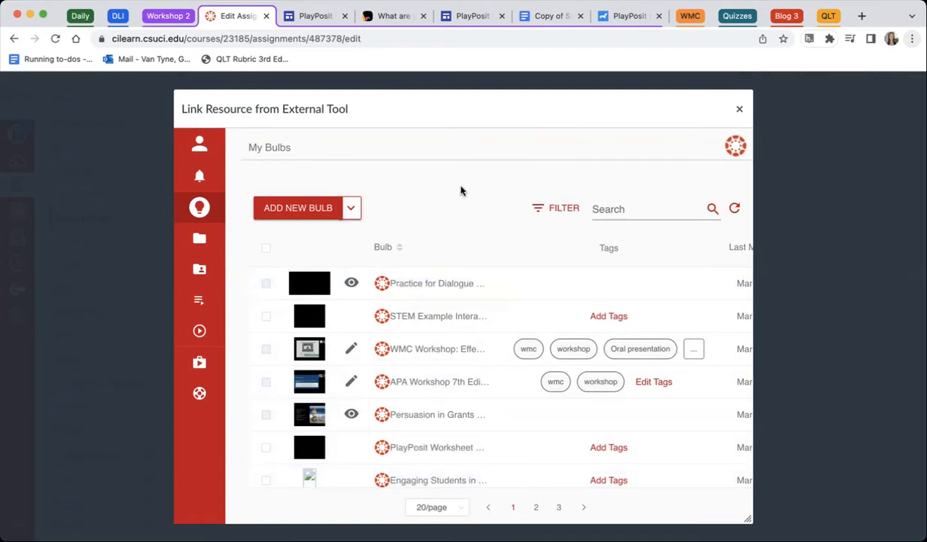
pyautogui.click(307, 210)
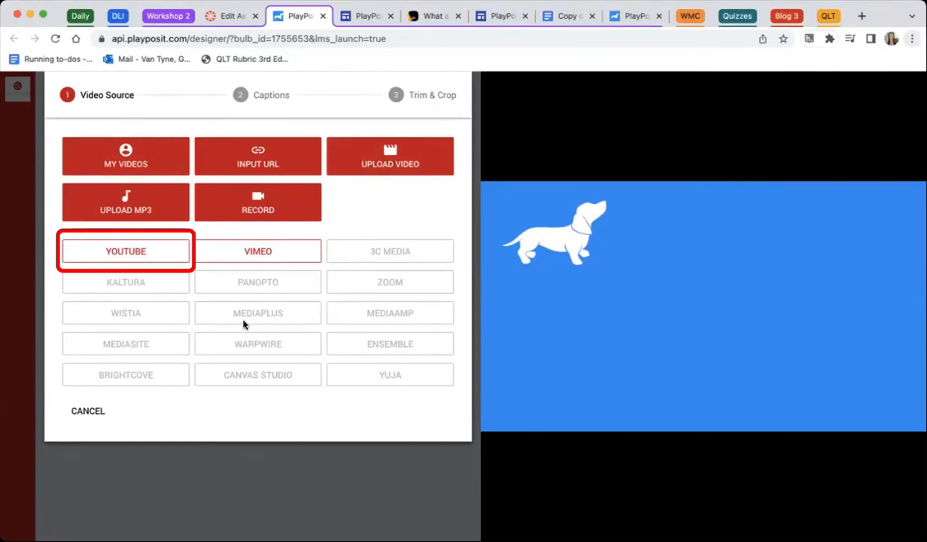
pyautogui.click(143, 255)
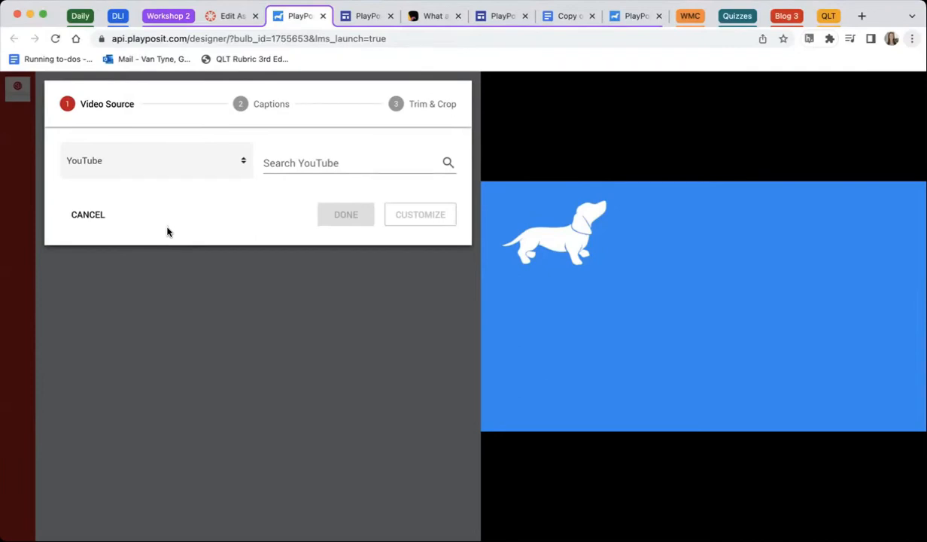
pyautogui.click(296, 162)
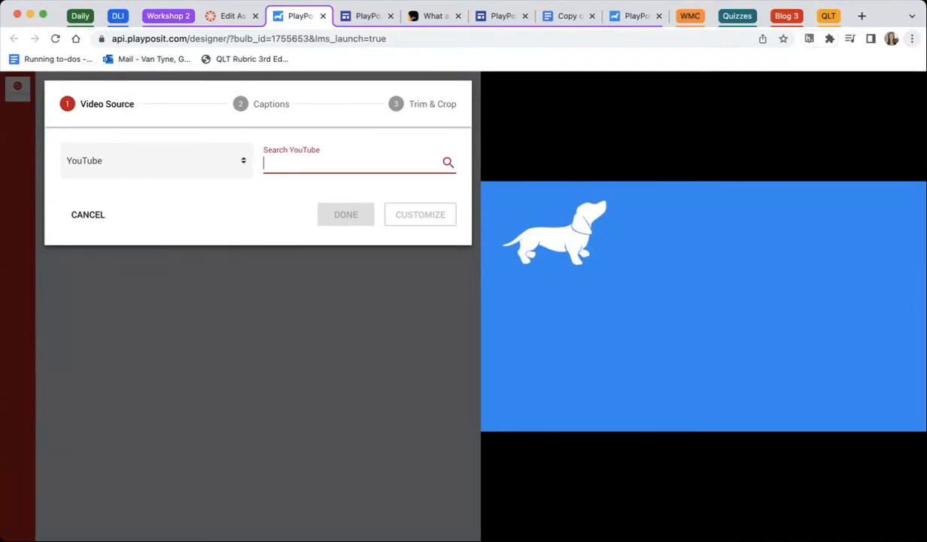
pyautogui.write('5 seconds blank')
pyautogui.press('Return')
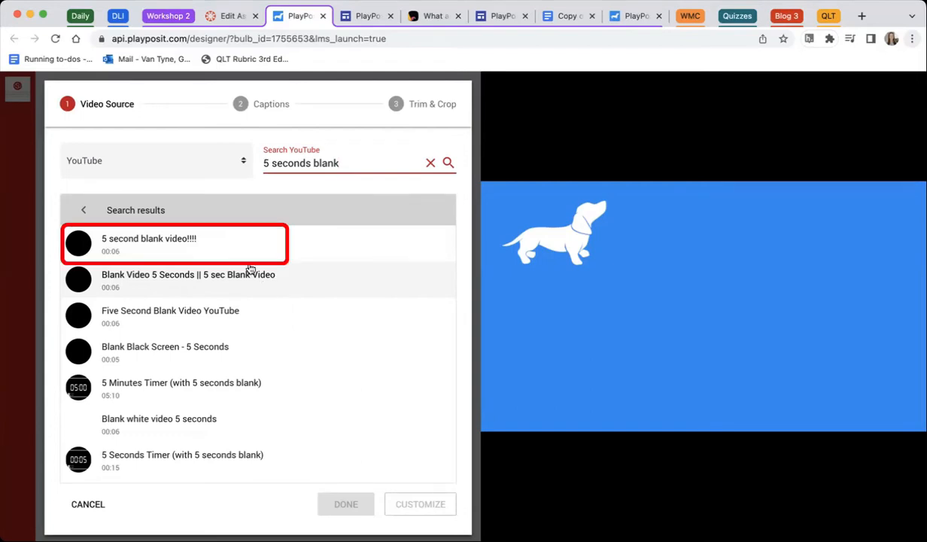
pyautogui.click(168, 248)
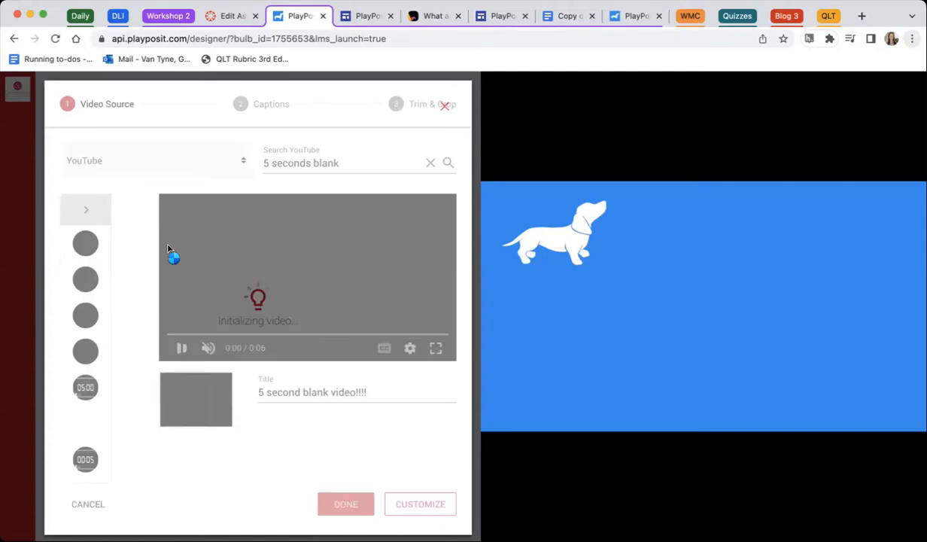
# Title the video segment "Interactive syllabus" and add it to the bulb without further customization.
pyautogui.moveTo(376, 393); pyautogui.dragTo(256, 394)
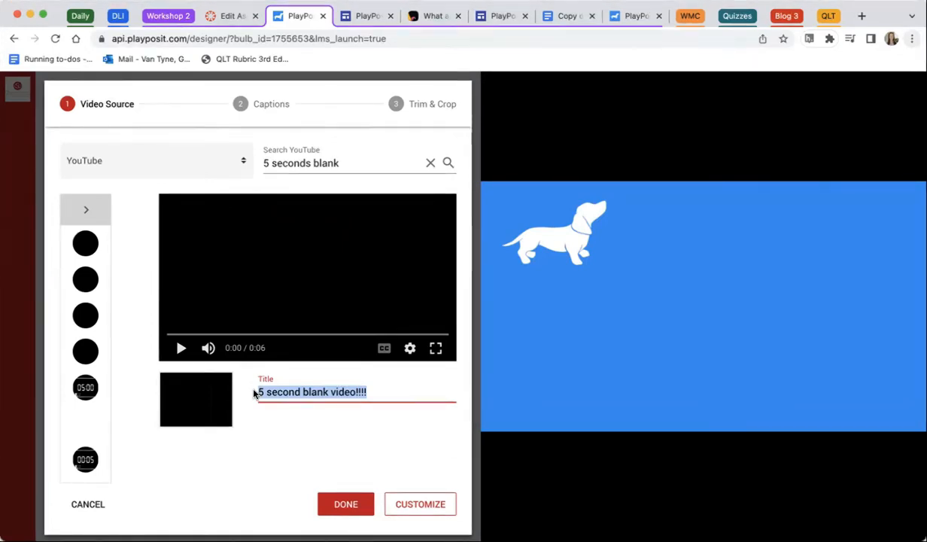
pyautogui.write('Inte')
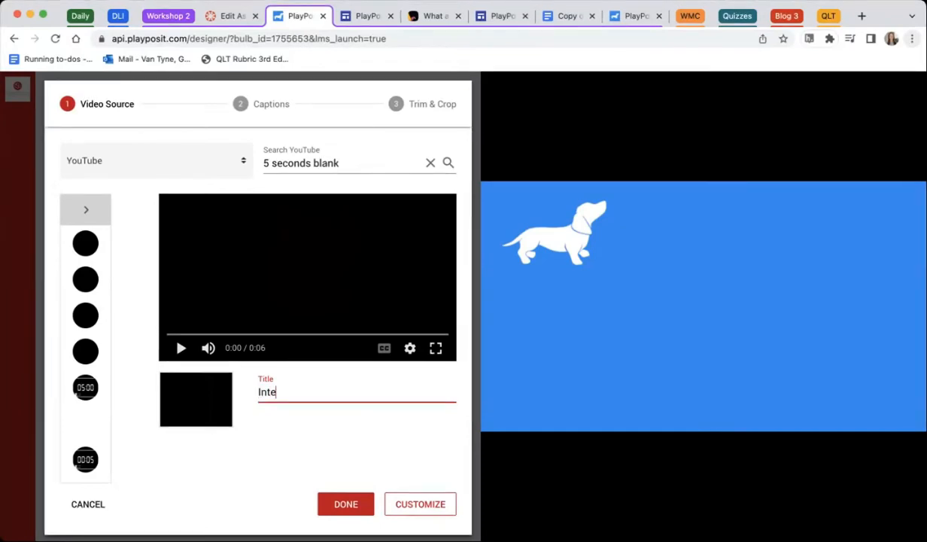
pyautogui.write('ractive syllabus')
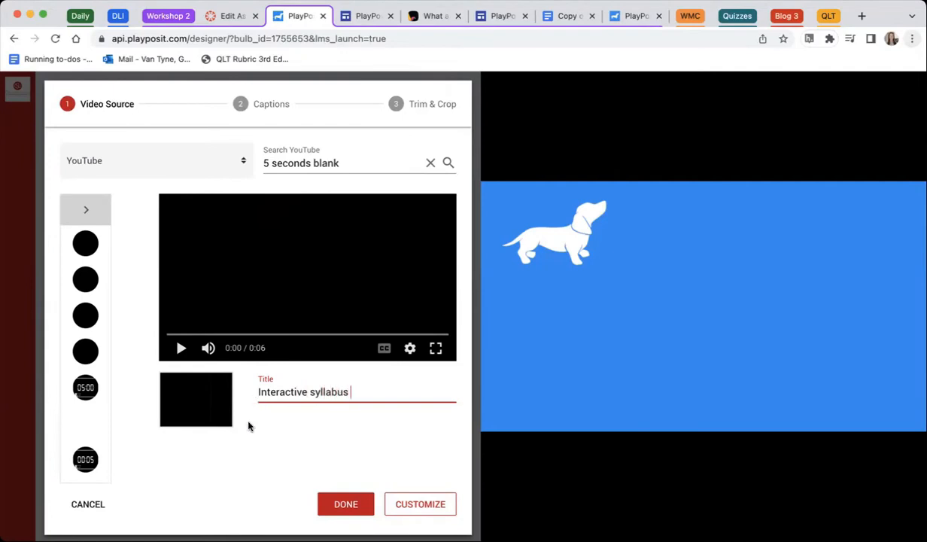
pyautogui.click(337, 505)
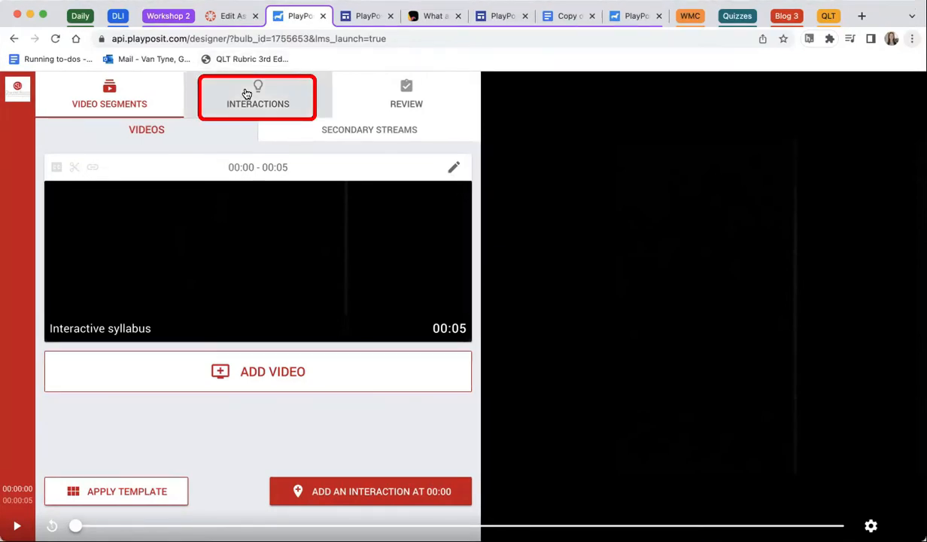
# Start a Web Embed interaction at 00:00 of the bulb.
pyautogui.click(247, 93)
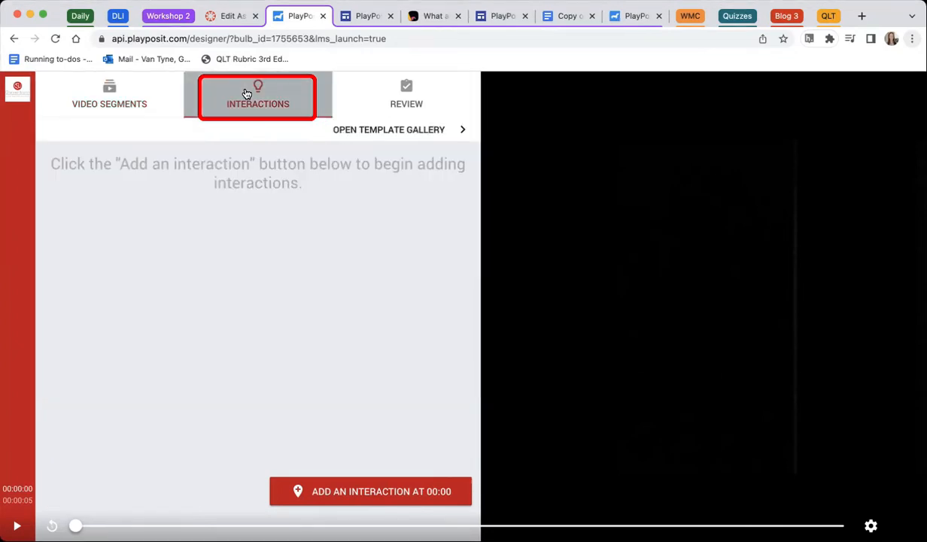
pyautogui.click(317, 498)
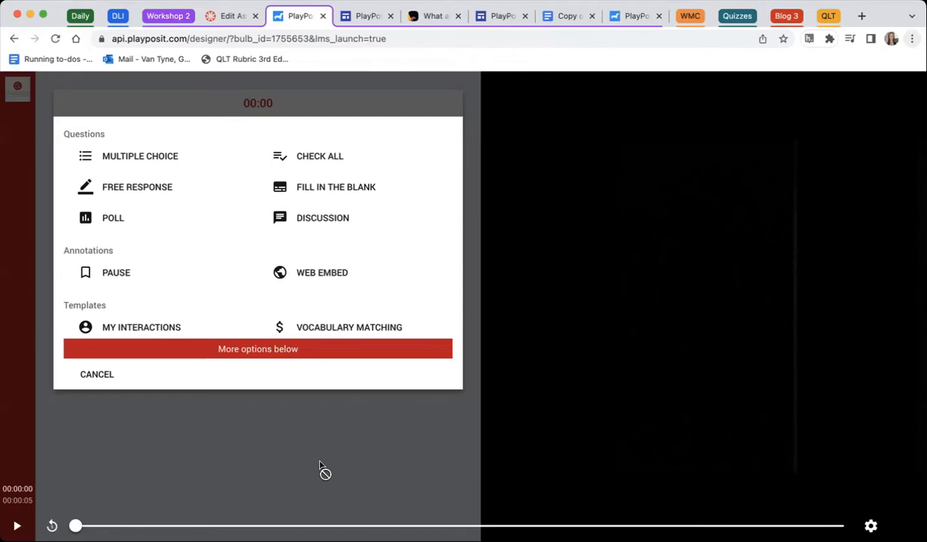
pyautogui.click(307, 279)
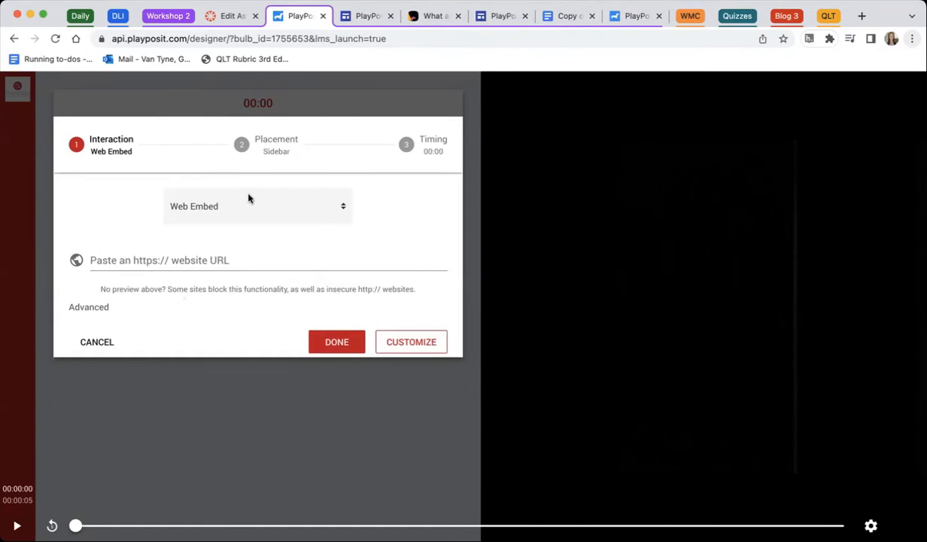
# Switch to the Copy of Sample Syllabus Google Doc and copy only the document URL between the quotation marks in the iframe code.
pyautogui.click(549, 16)
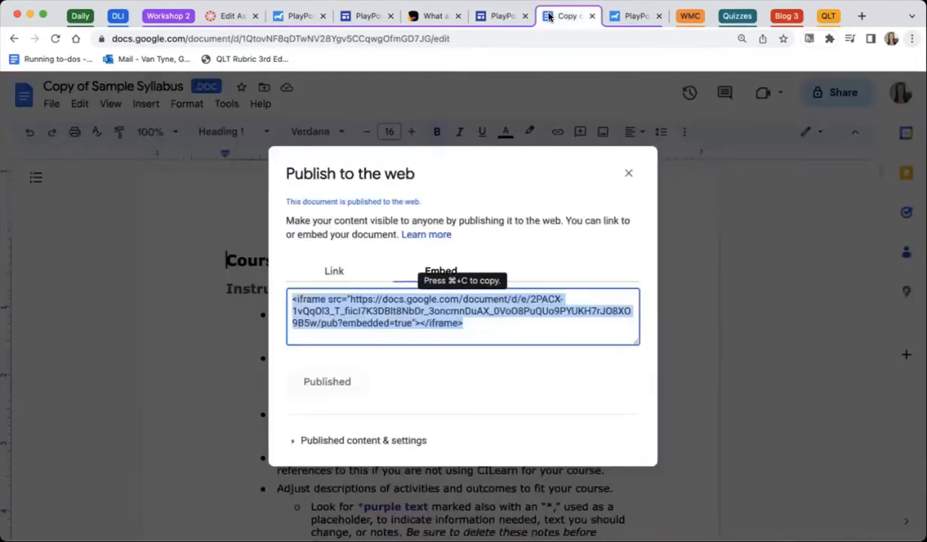
pyautogui.click(515, 203)
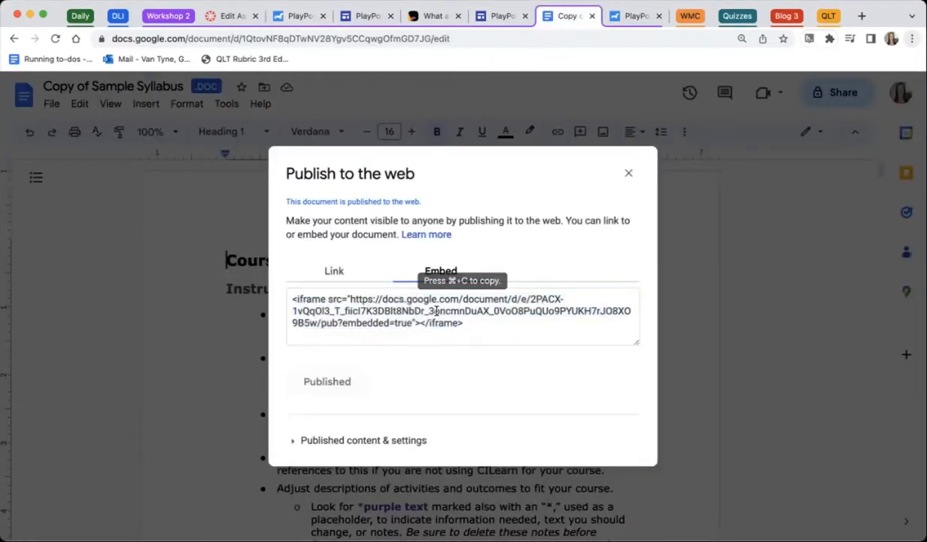
pyautogui.click(350, 295)
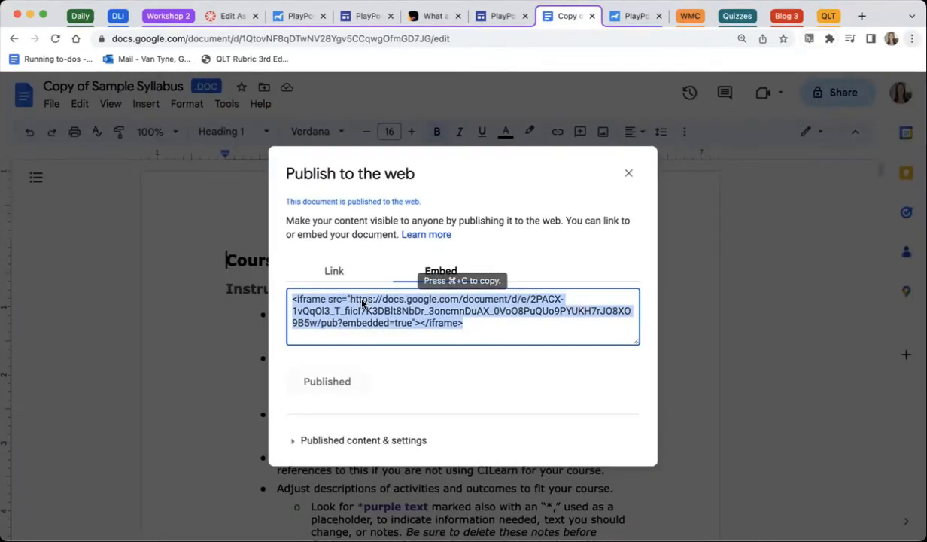
pyautogui.moveTo(402, 319); pyautogui.dragTo(353, 299)
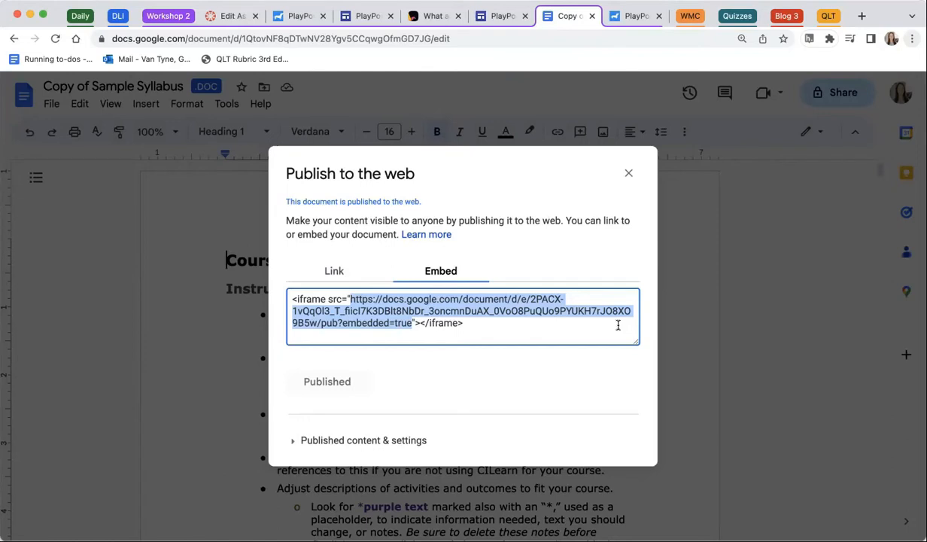
# Return to the PlayPosit designer and paste the published syllabus URL as the web embed's website address.
pyautogui.click(292, 16)
pyautogui.click(197, 261)
pyautogui.write('https://docs.google.com/document/d/e/2PACX-1vQqOl3_T_fiicI7K3DBlt8NbDr_3oncmnDuAX_0VoO8PuQUo9PYUKH7rJO8XO9B5w/pub?embedded=true')
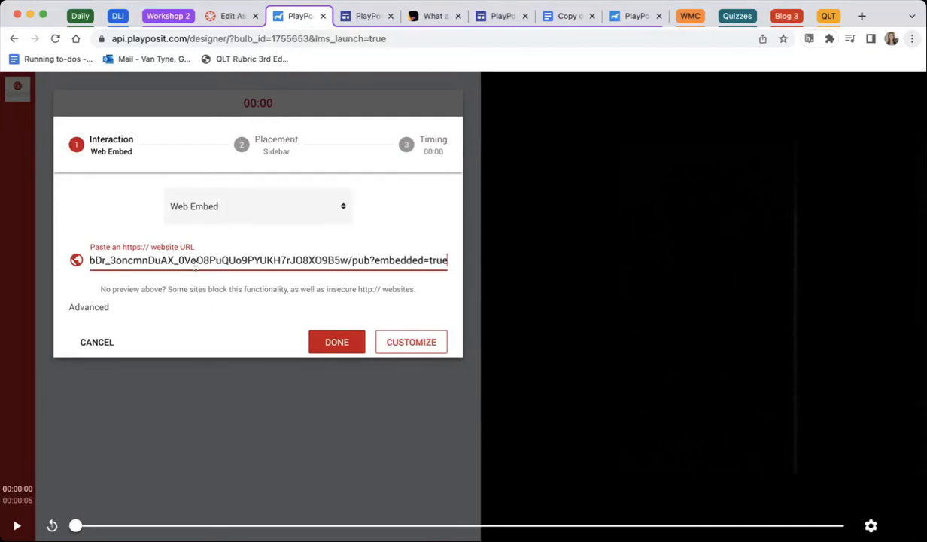
pyautogui.click(436, 222)
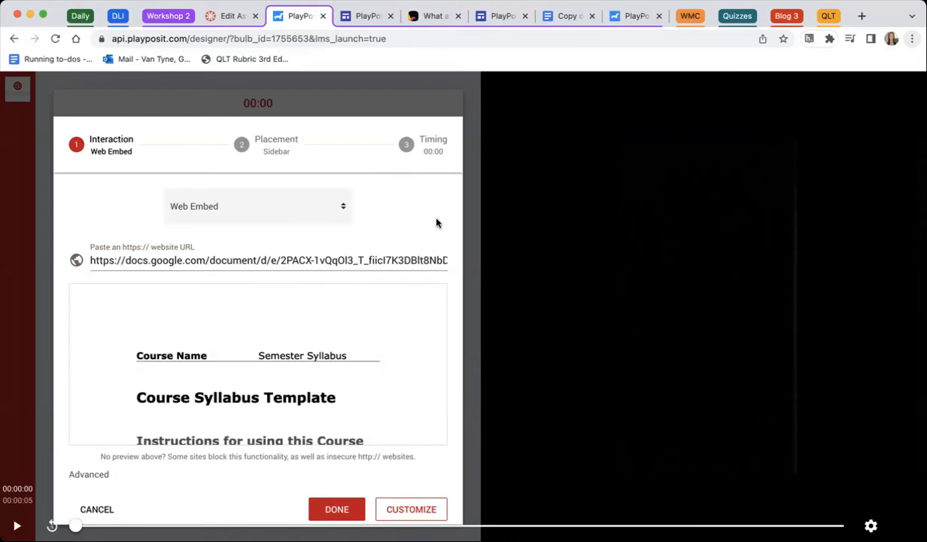
pyautogui.scroll(-2, 324, 381)
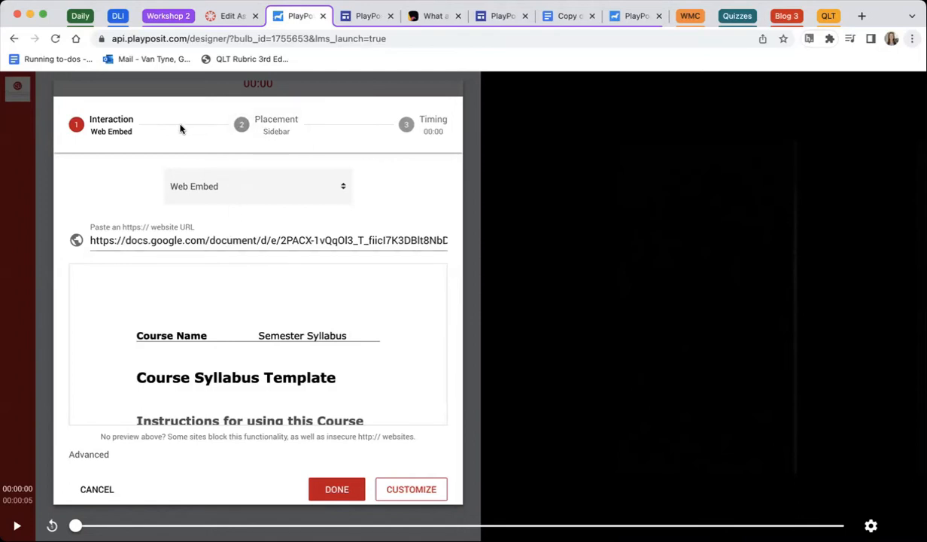
# Place the syllabus web embed in the middle, over the video area, and save the interaction.
pyautogui.click(256, 124)
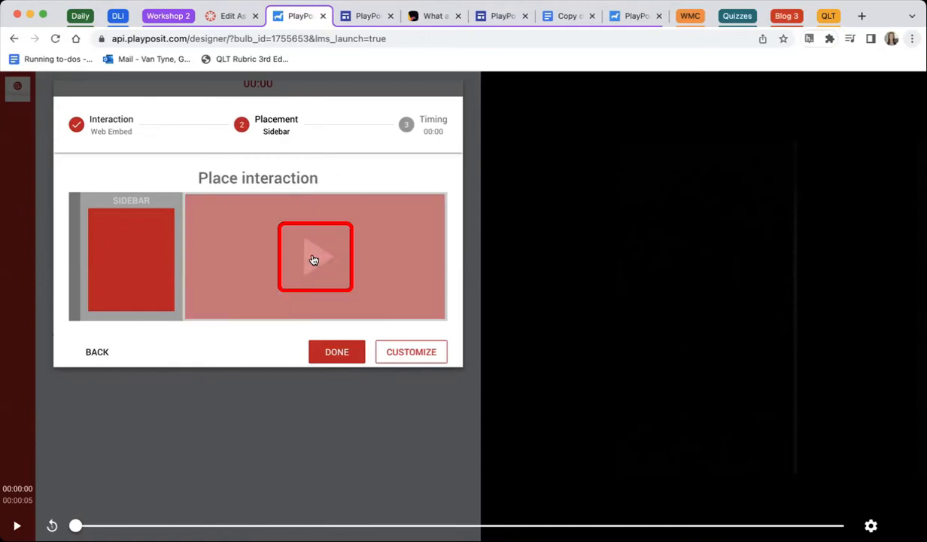
pyautogui.click(314, 259)
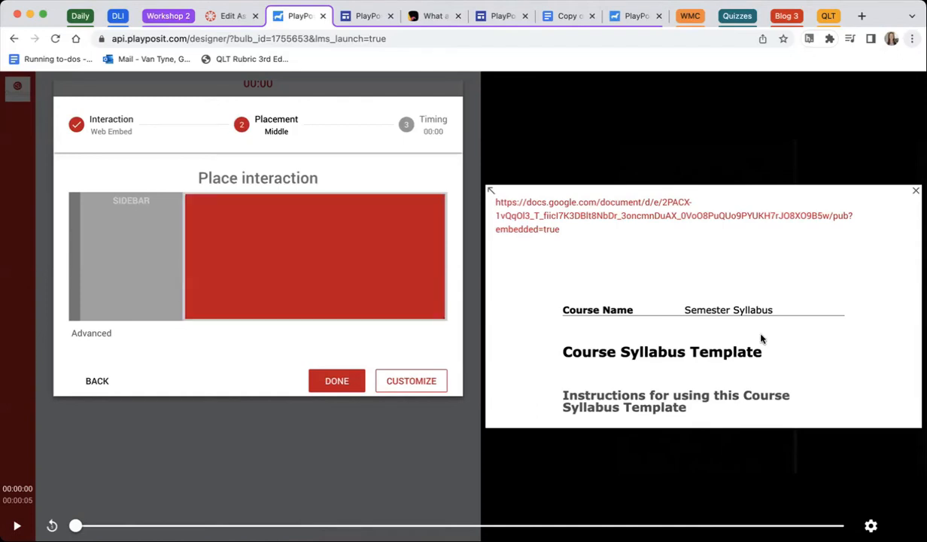
pyautogui.scroll(-3, 762, 337)
pyautogui.scroll(3, 764, 337)
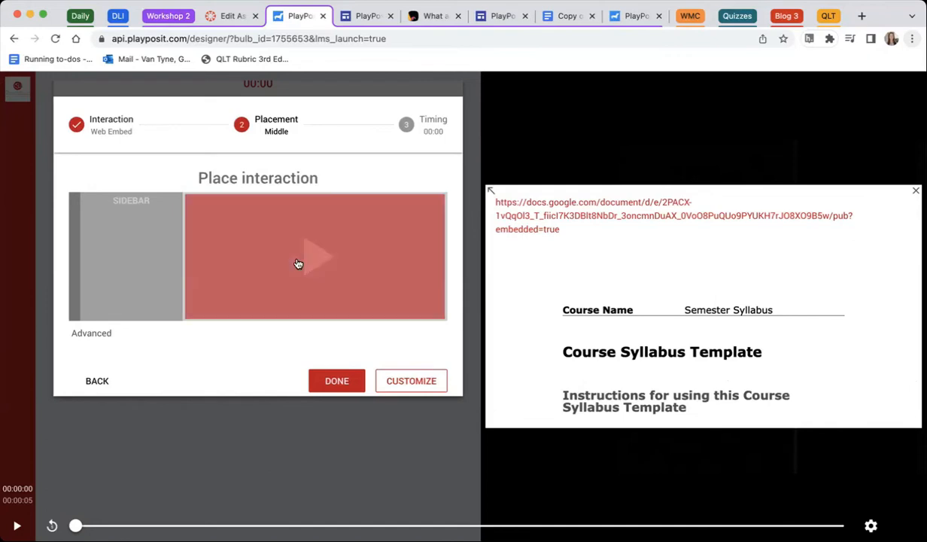
pyautogui.click(328, 381)
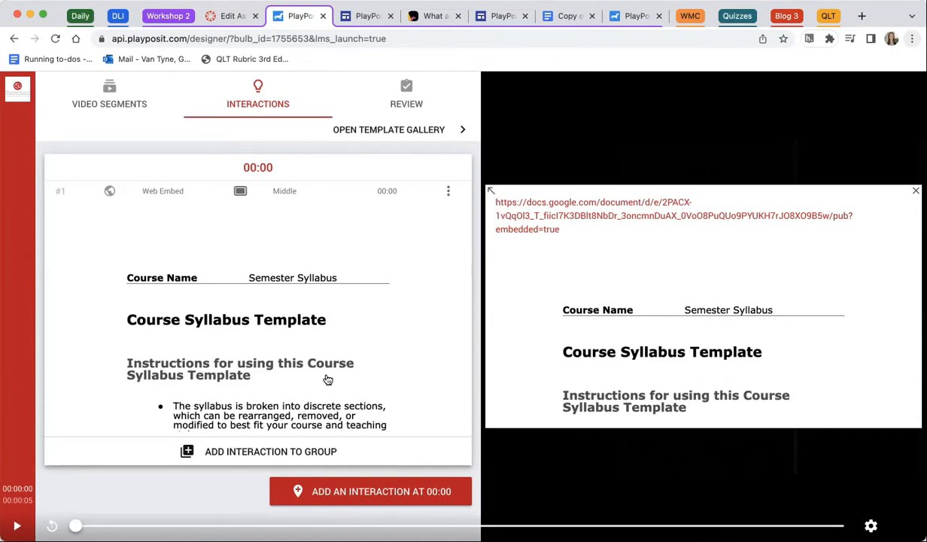
# Look through the embedded syllabus and start a free response question at 00:00 of the bulb.
pyautogui.scroll(-10, 683, 306)
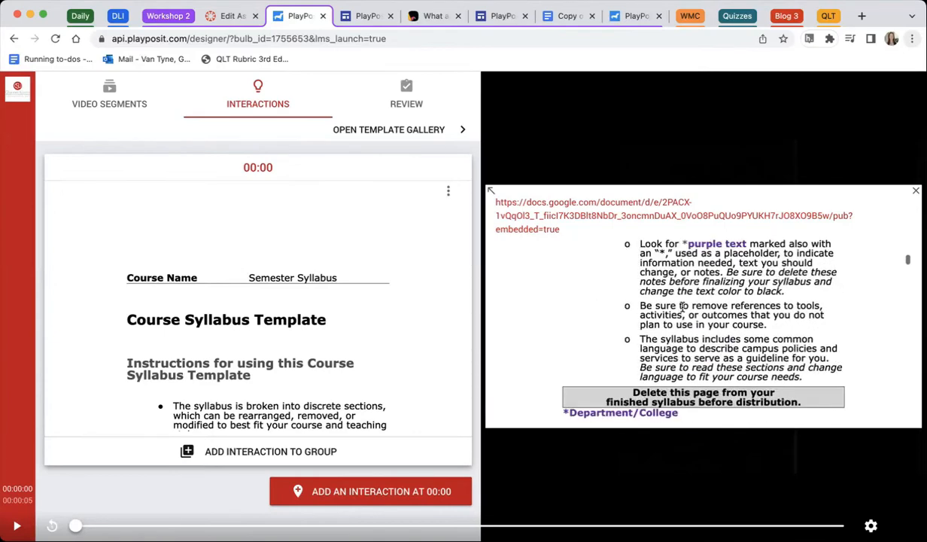
pyautogui.scroll(-5, 682, 307)
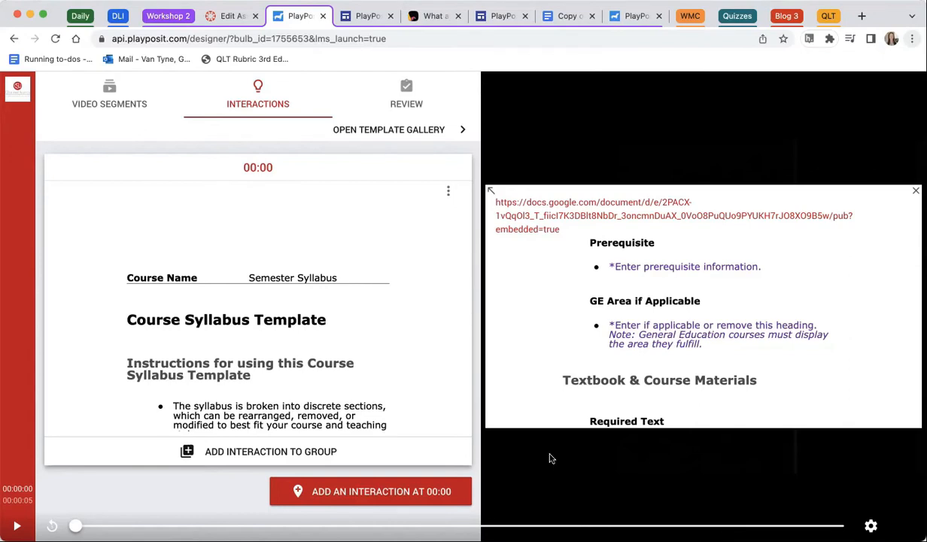
pyautogui.scroll(-2, 192, 502)
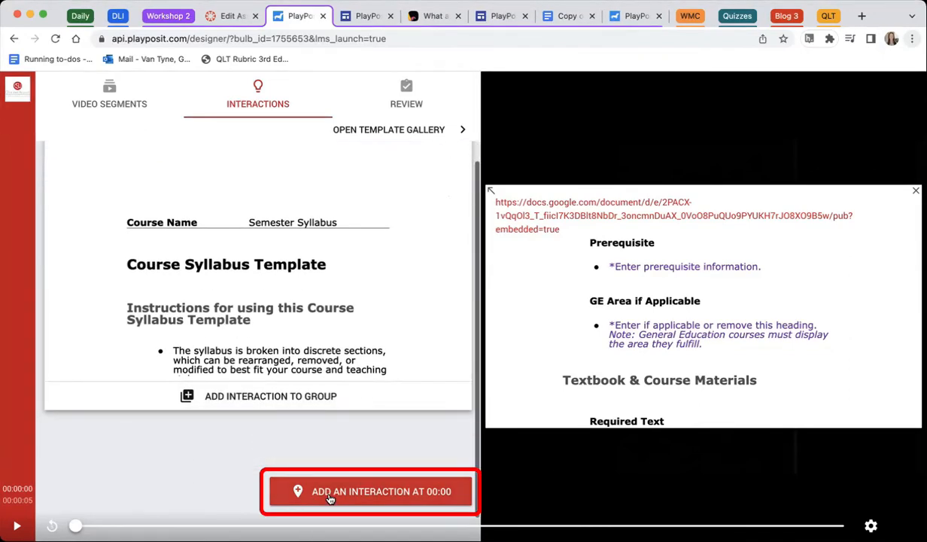
pyautogui.click(329, 497)
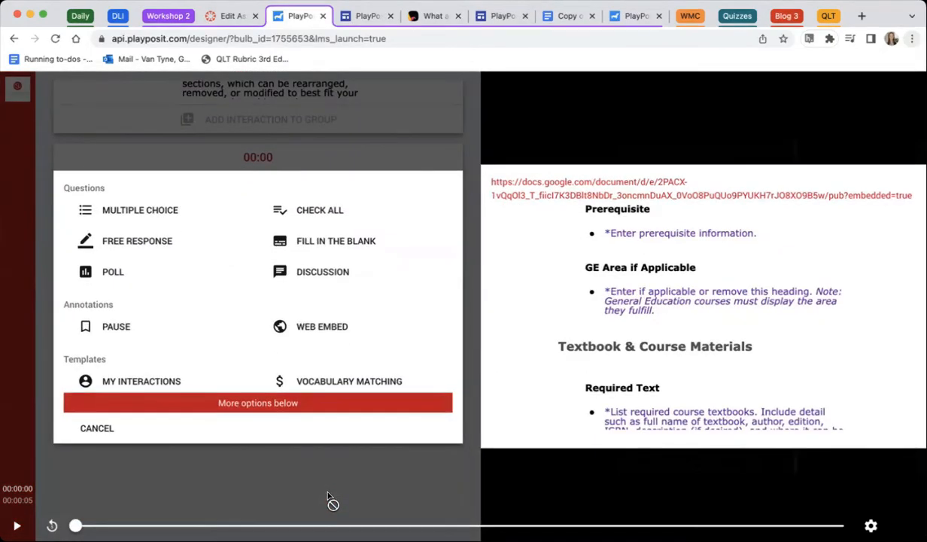
pyautogui.click(159, 242)
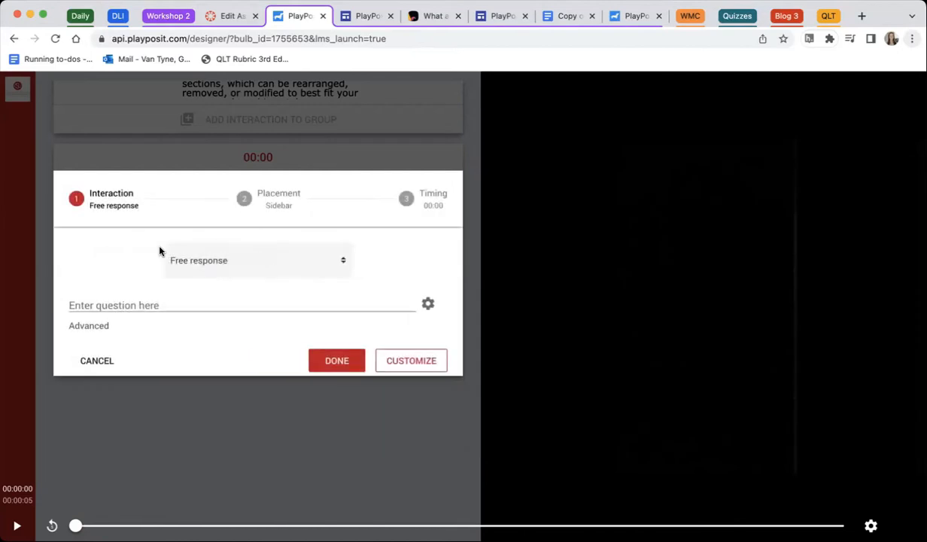
# Check the equation editor without adding an equation, and enter "What do you think?" as the free response question.
pyautogui.click(125, 302)
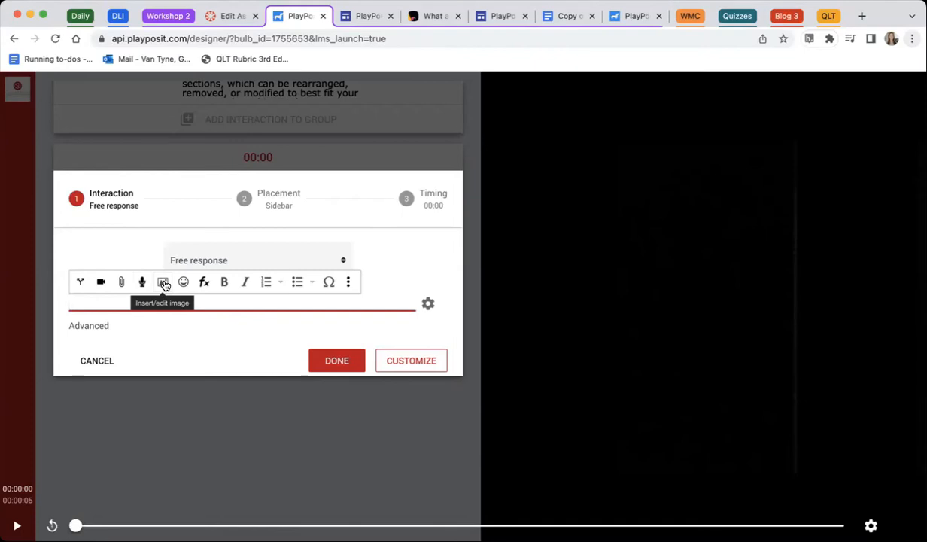
pyautogui.click(202, 283)
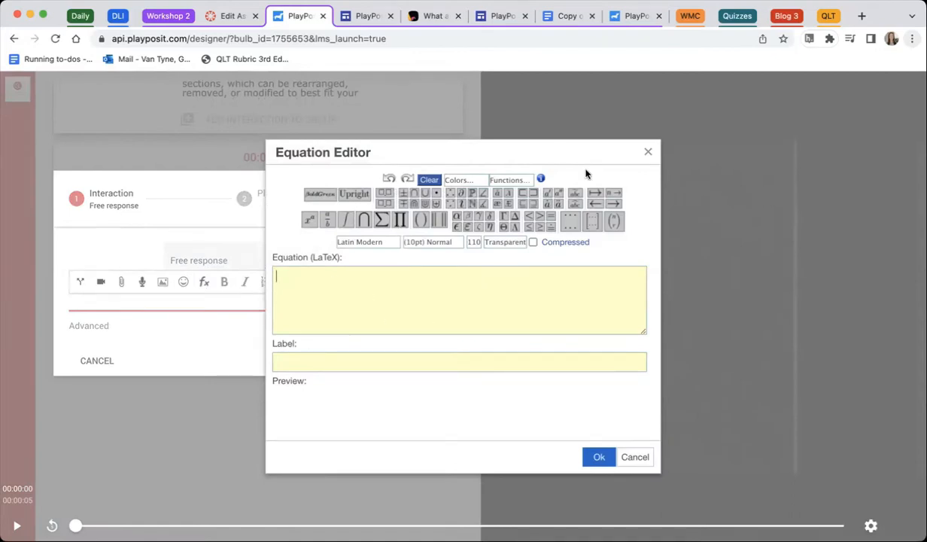
pyautogui.click(647, 155)
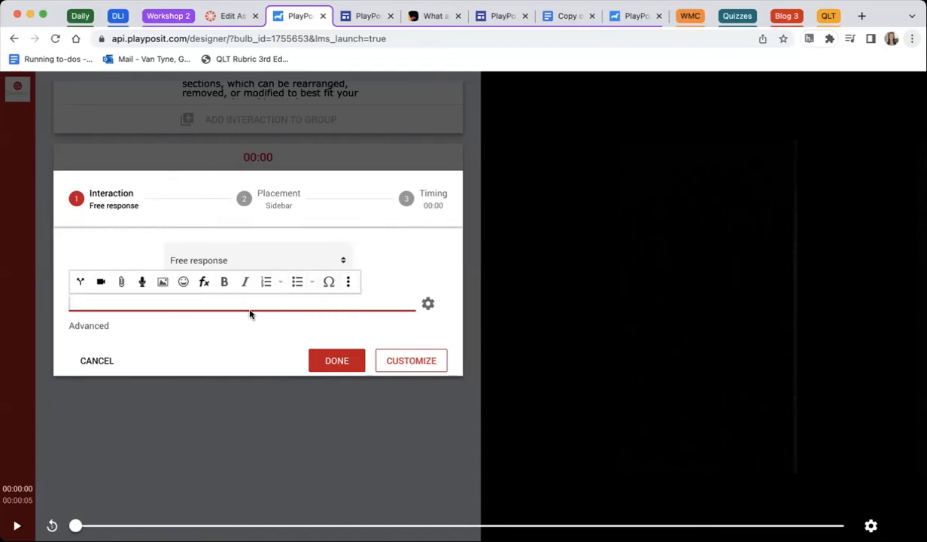
pyautogui.write('t do you think?')
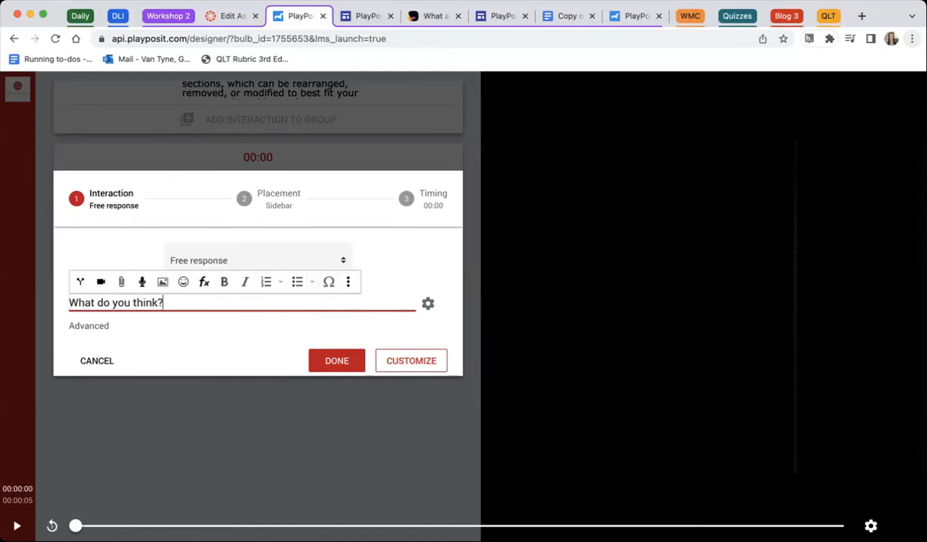
pyautogui.click(140, 248)
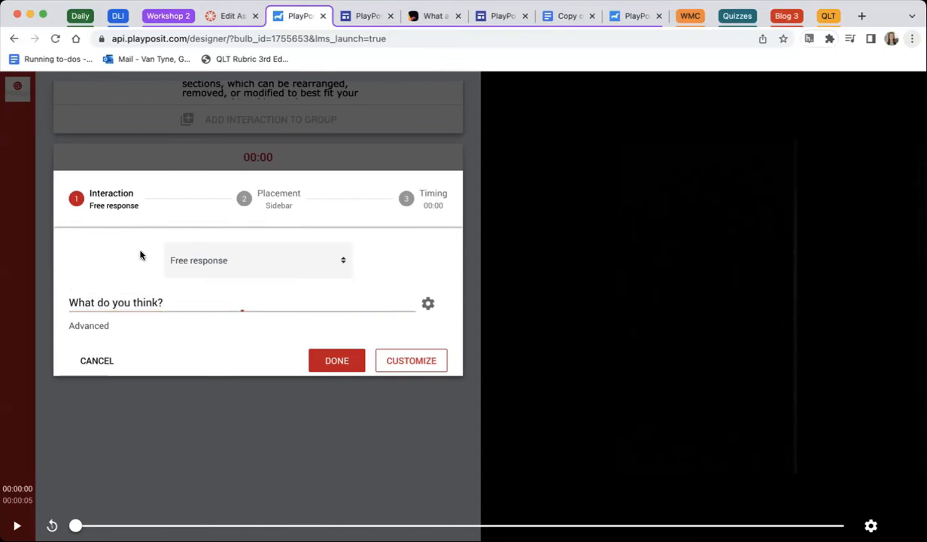
# In the question's advanced options, let learners upload videos when answering, keep it to a single attempt, and save the interaction.
pyautogui.click(87, 326)
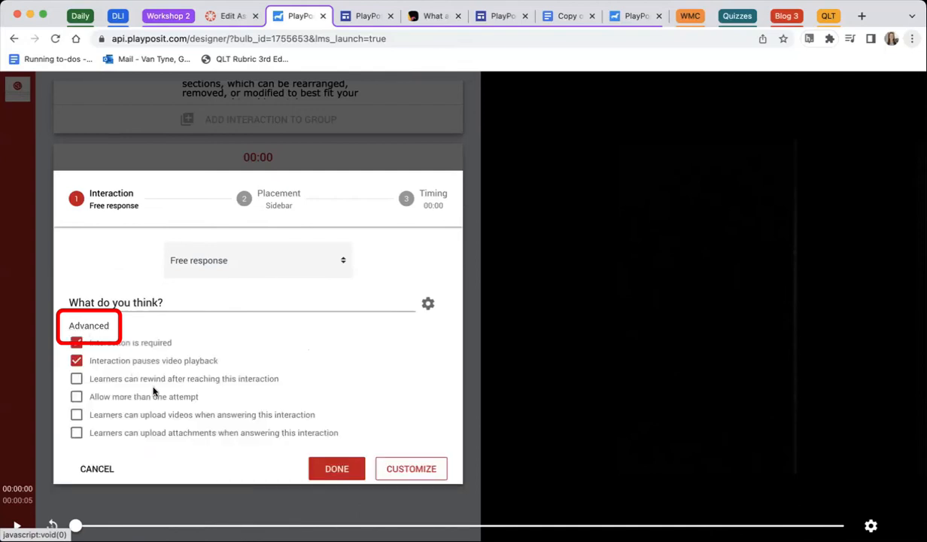
pyautogui.scroll(-1, 152, 387)
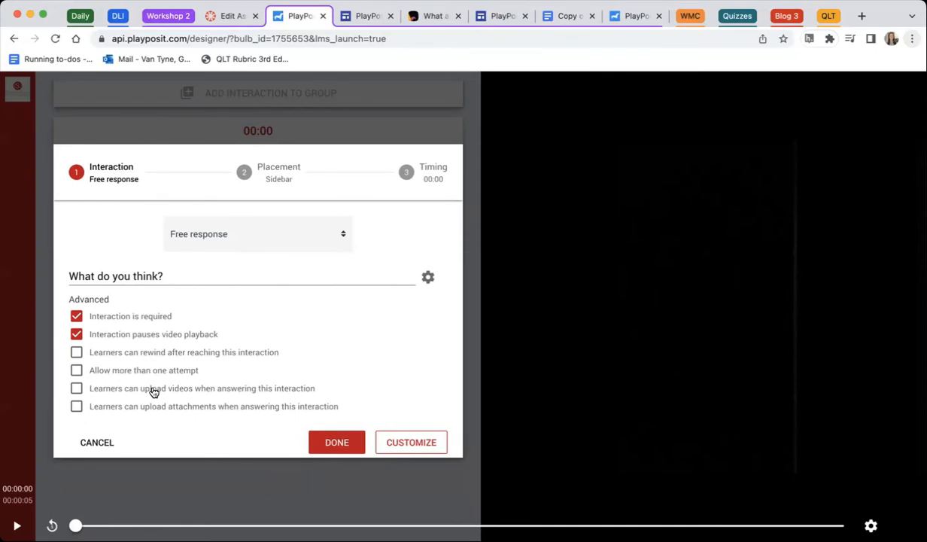
pyautogui.click(76, 370)
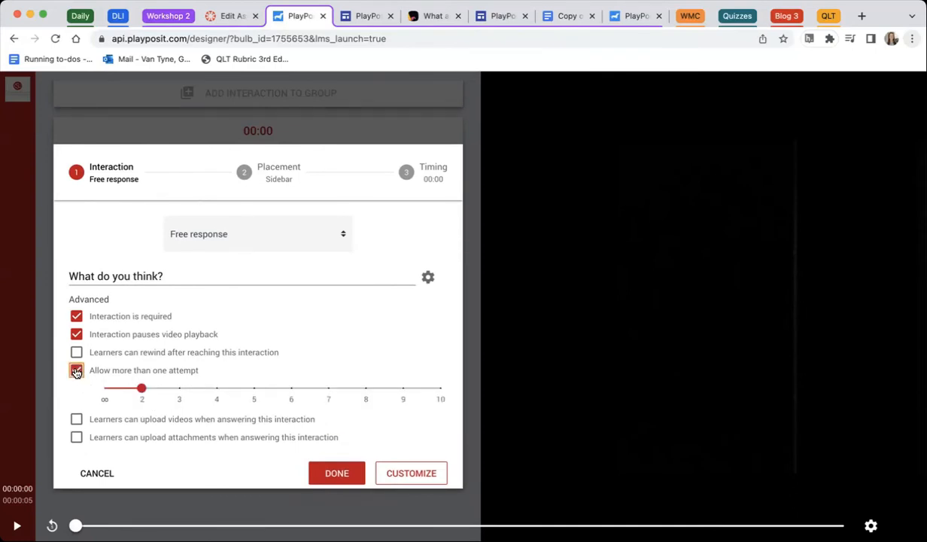
pyautogui.click(76, 370)
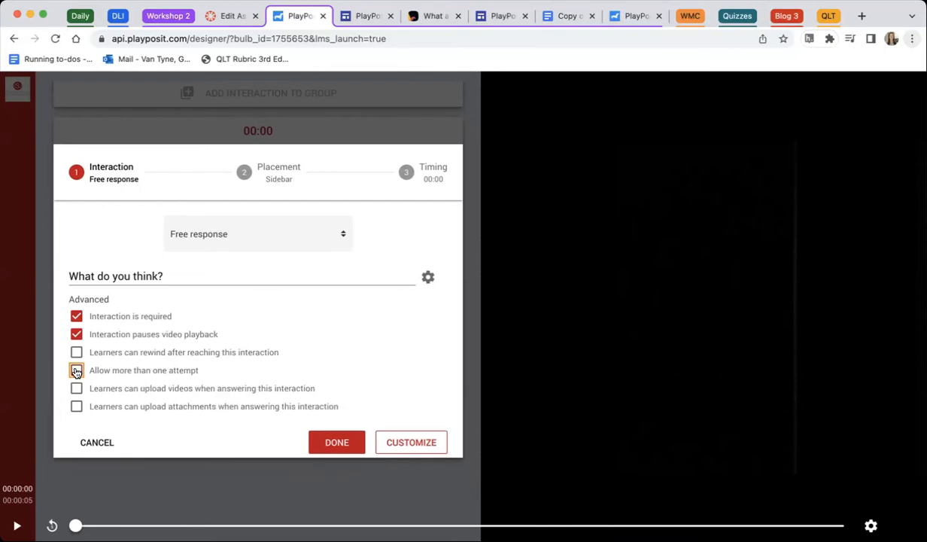
pyautogui.click(76, 388)
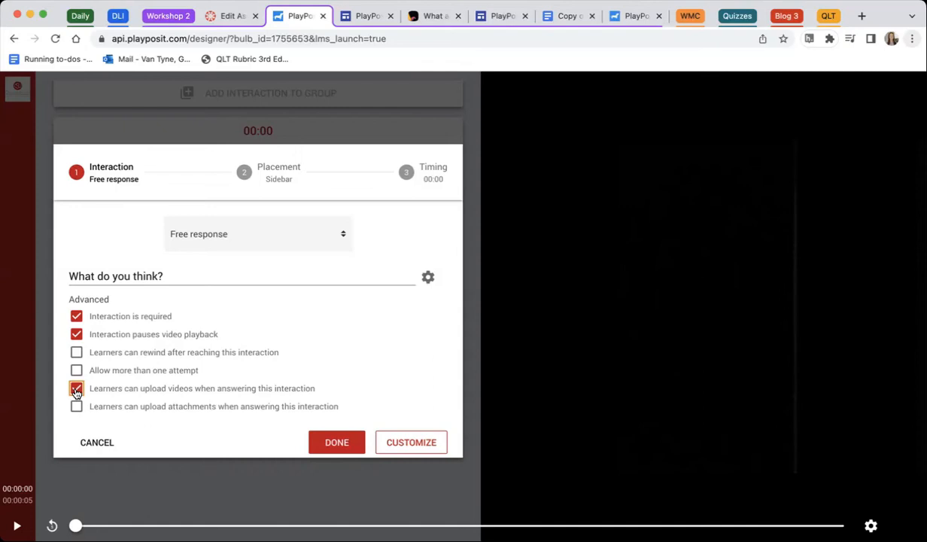
pyautogui.click(332, 441)
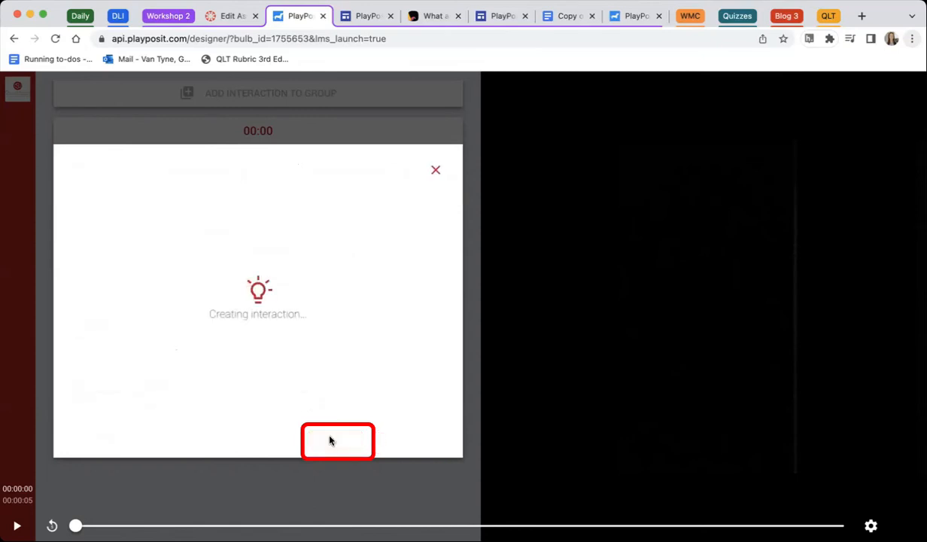
# Reopen the saved "What do you think?" interaction to review its settings, and close it without changes.
pyautogui.scroll(2, 329, 440)
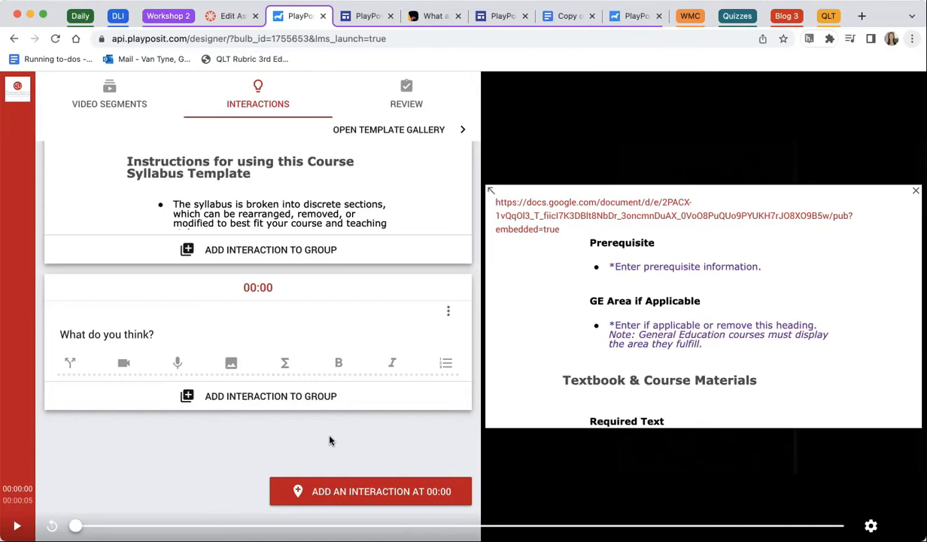
pyautogui.doubleClick(161, 336)
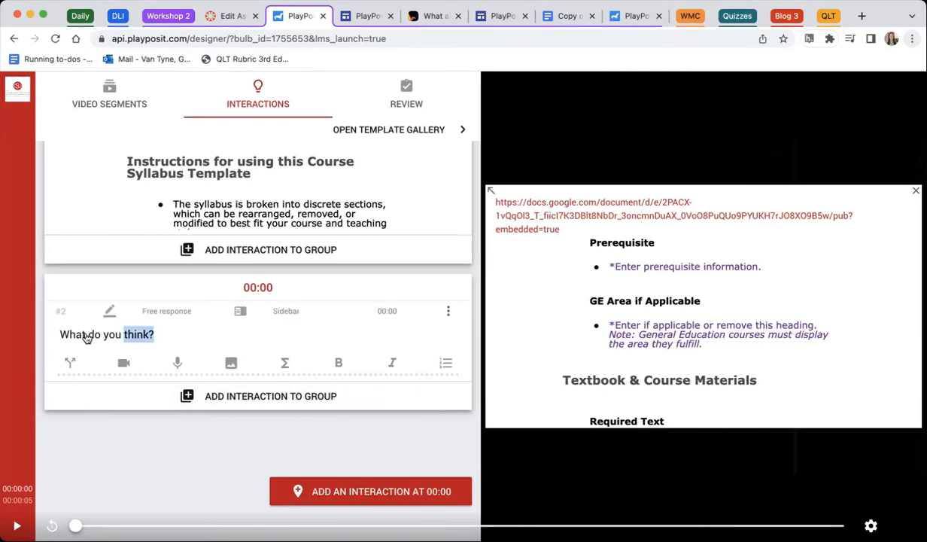
pyautogui.moveTo(87, 338); pyautogui.dragTo(62, 336)
pyautogui.click(60, 335)
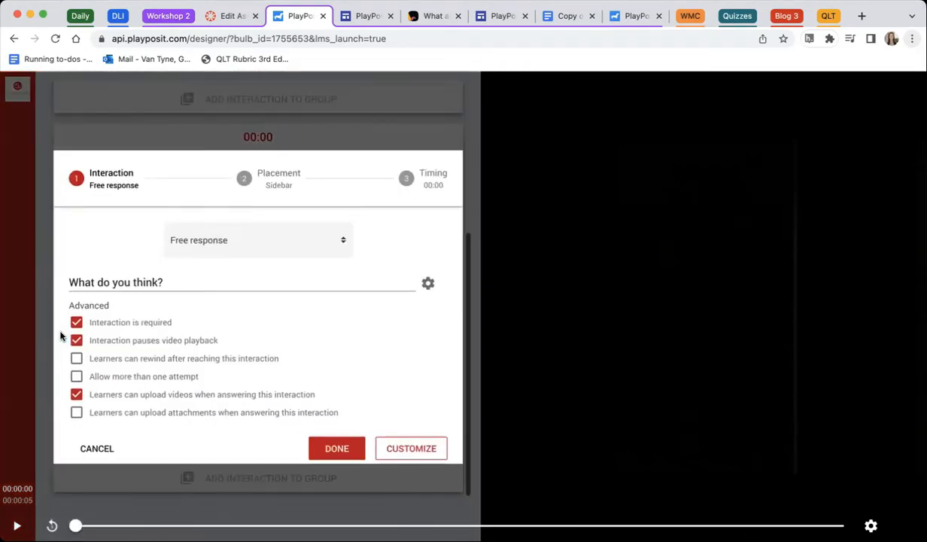
pyautogui.click(351, 450)
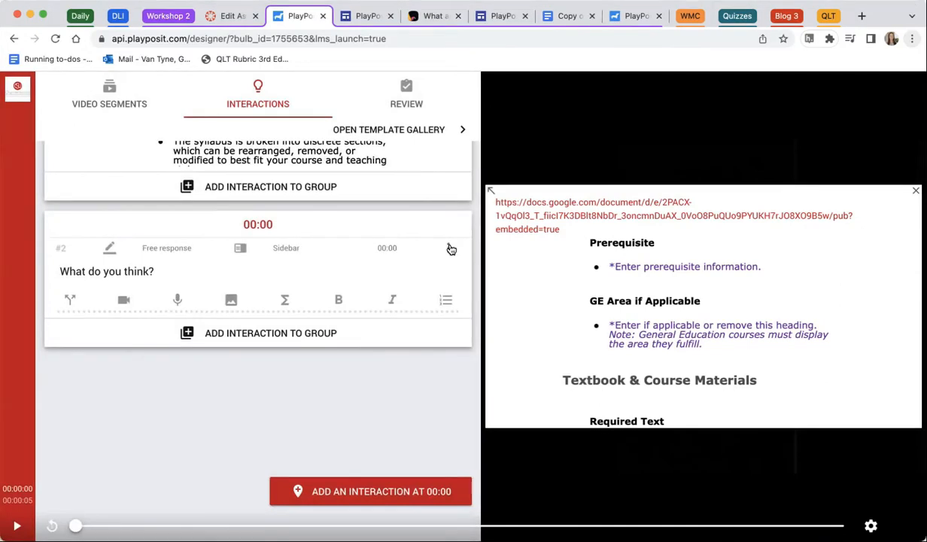
# Set the "What do you think?" interaction to 0 points.
pyautogui.click(449, 248)
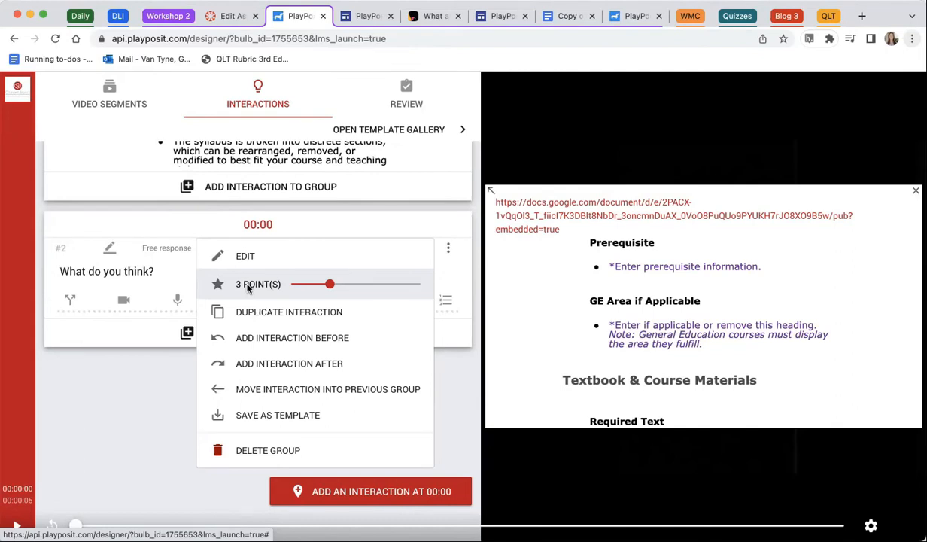
pyautogui.moveTo(329, 284); pyautogui.dragTo(275, 289)
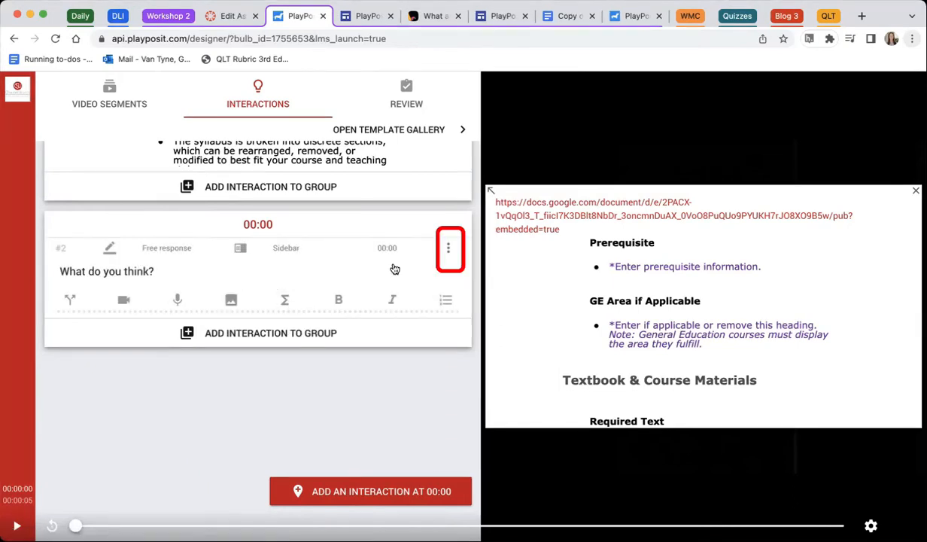
pyautogui.click(449, 251)
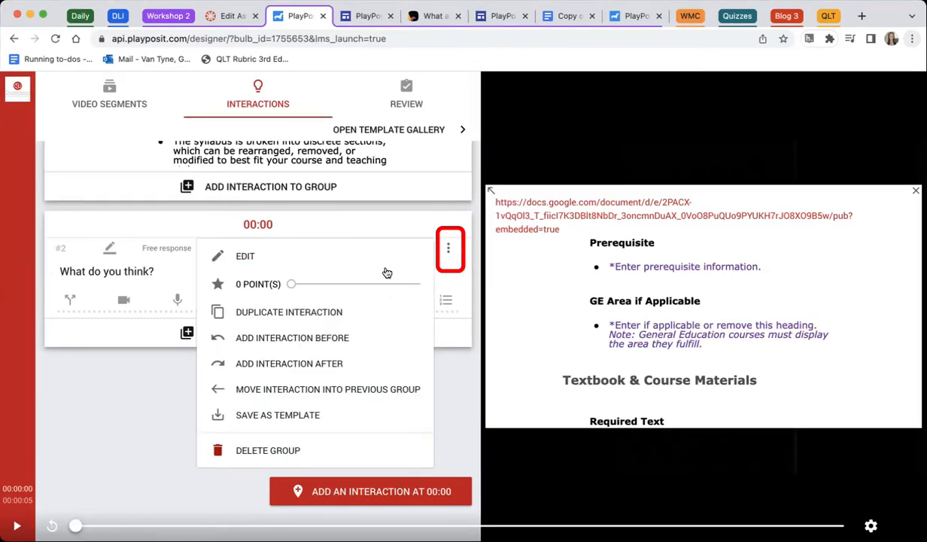
pyautogui.moveTo(291, 285)
pyautogui.mouseDown()
pyautogui.moveTo(356, 283)
pyautogui.moveTo(290, 283)
pyautogui.mouseUp()
pyautogui.click(110, 372)
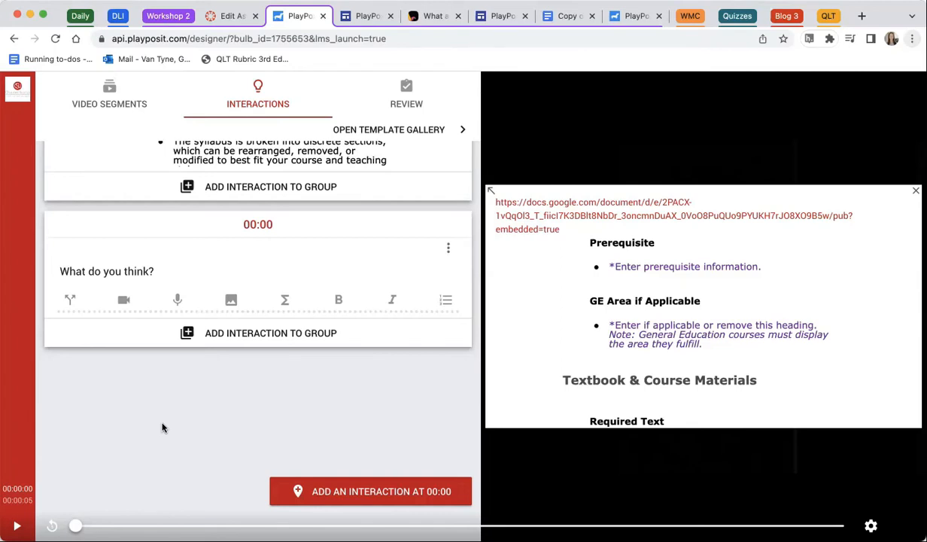
# Add a multiple choice interaction at 00:00 with the question "What is 1+1?".
pyautogui.click(310, 491)
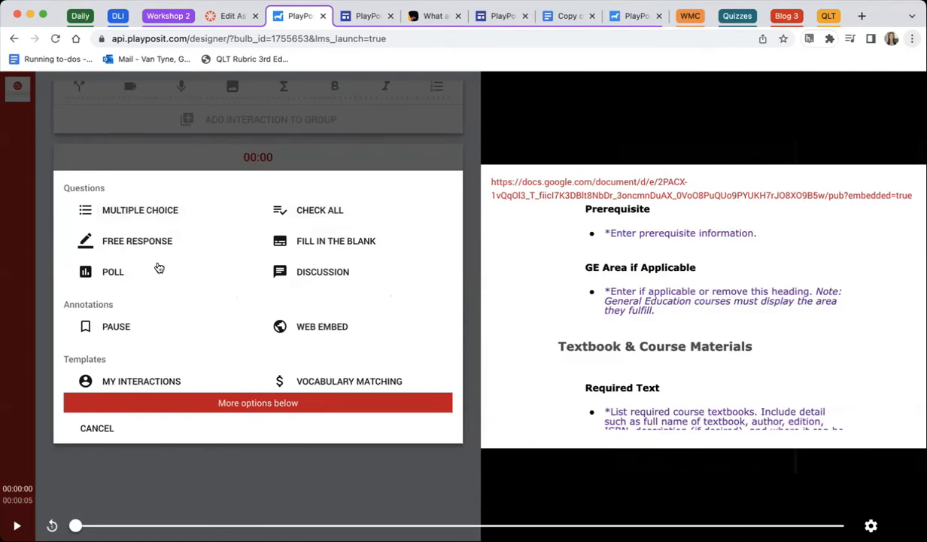
pyautogui.click(133, 210)
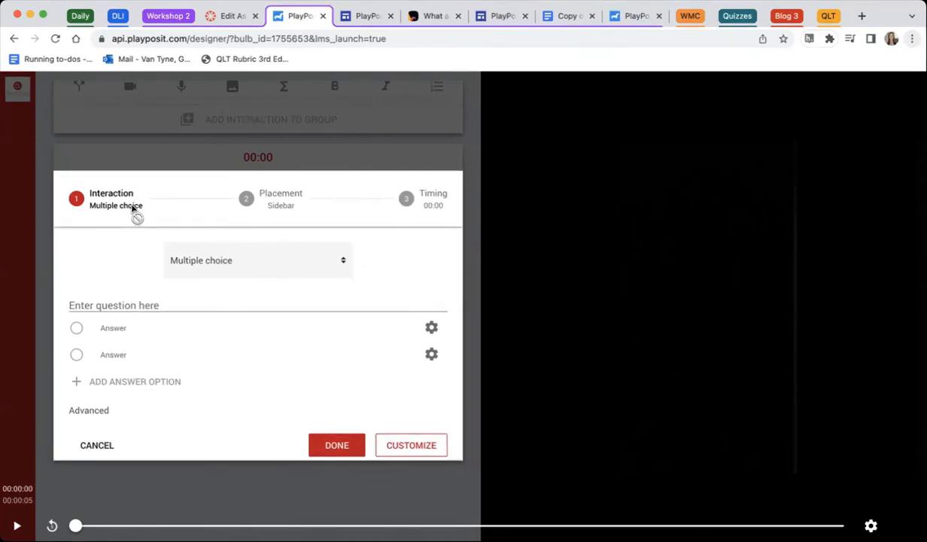
pyautogui.click(133, 304)
pyautogui.write('What ')
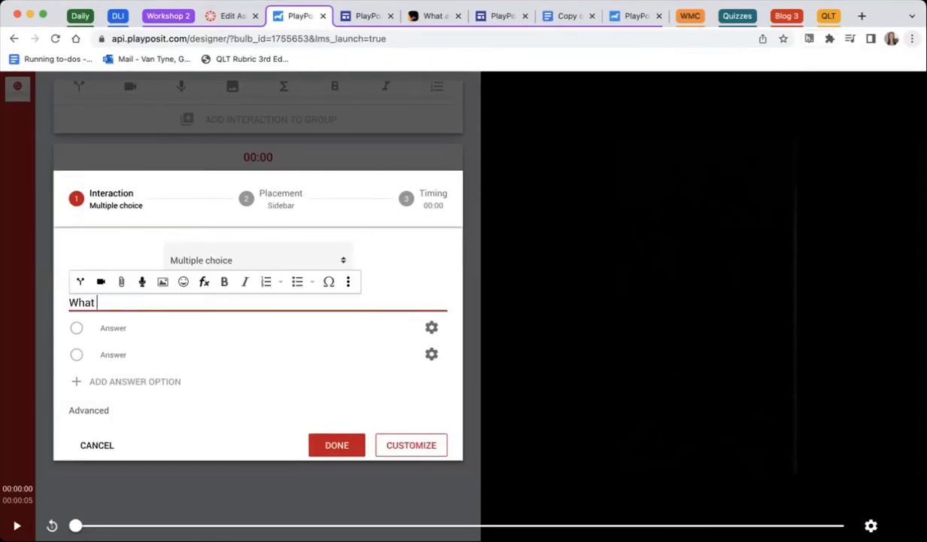
pyautogui.write('is 1+1?')
# Enter 1, 2 and 3 as the answers to "What is 1+1?", adding a third answer option.
pyautogui.click(139, 329)
pyautogui.click(124, 353)
pyautogui.write('2')
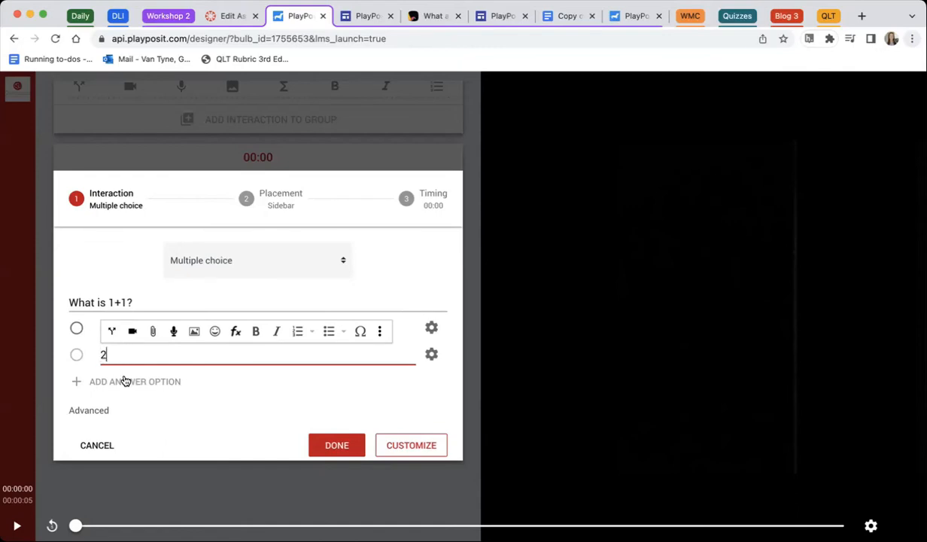
pyautogui.click(122, 383)
pyautogui.click(126, 384)
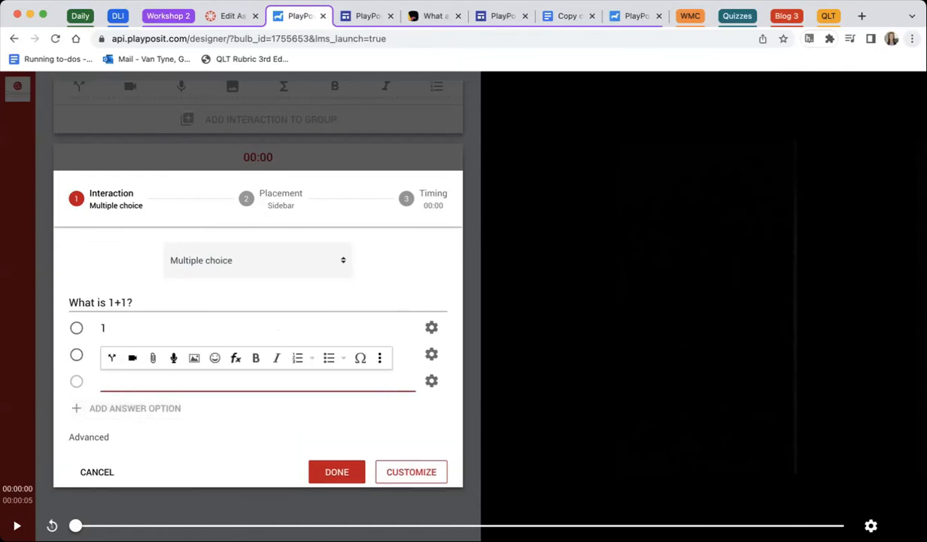
pyautogui.write('3')
pyautogui.click(252, 328)
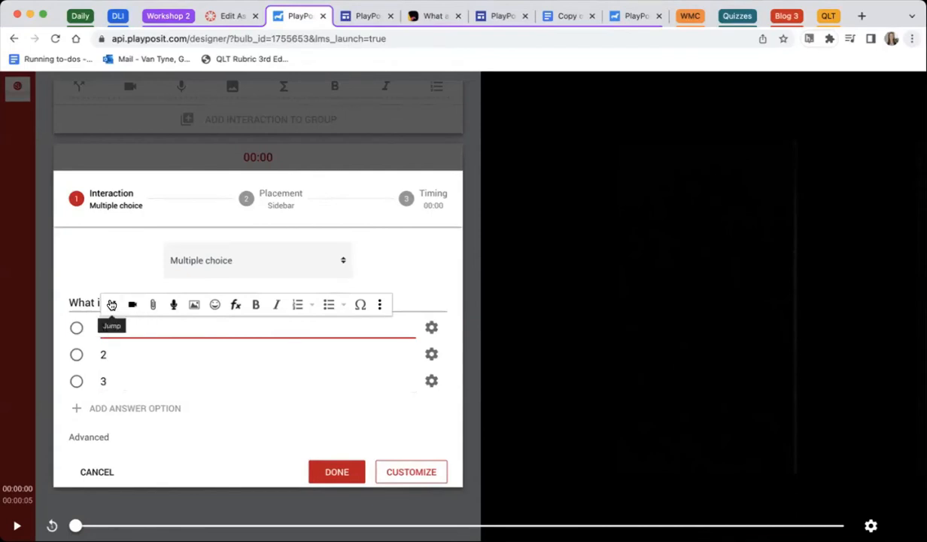
pyautogui.click(451, 246)
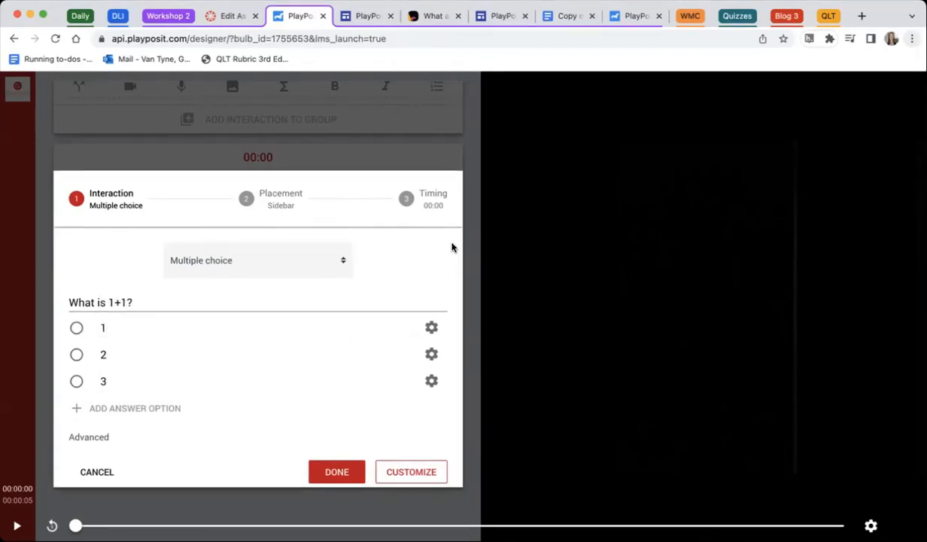
# Add a jump to the answer 1 and pick the middle of its jump timeline.
pyautogui.click(432, 330)
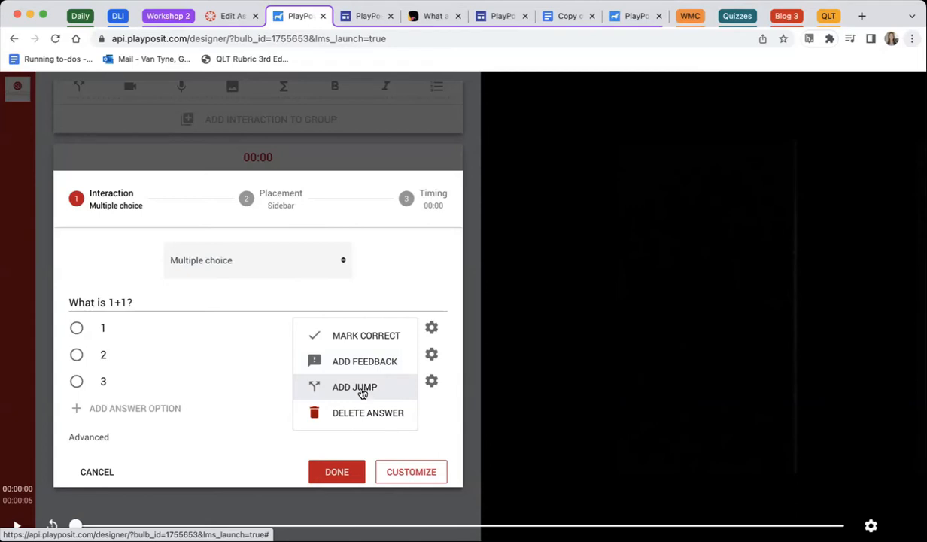
pyautogui.click(361, 388)
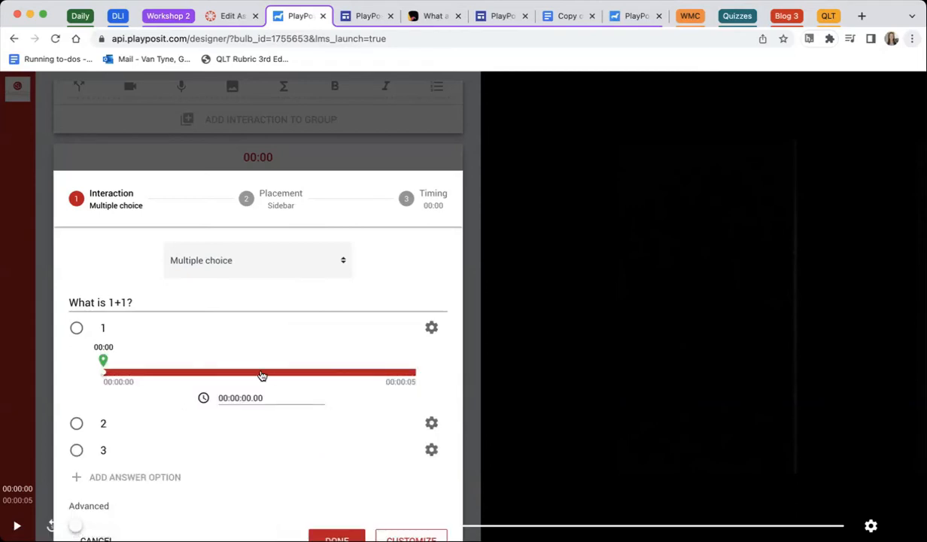
pyautogui.click(262, 374)
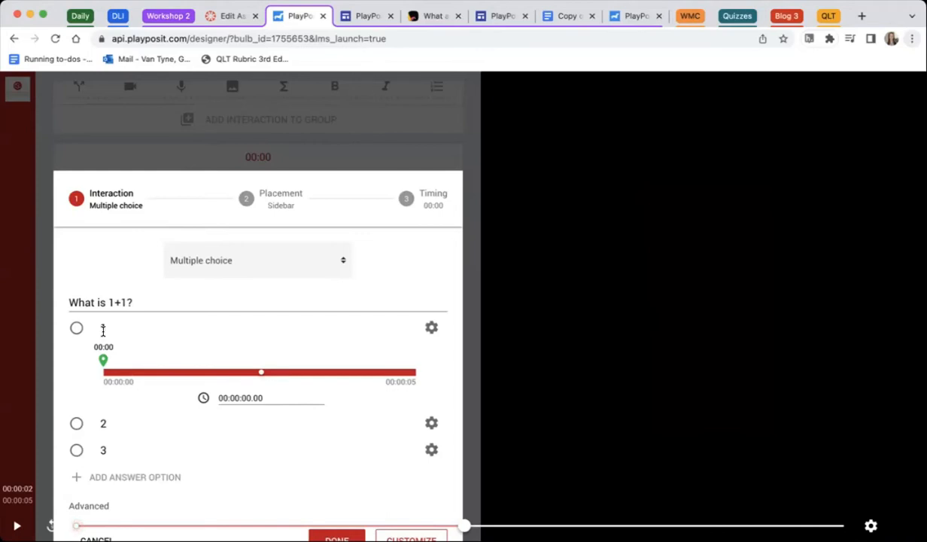
# Add the feedback "Close, but not quite" to the answer 1 of "What is 1+1?".
pyautogui.click(432, 328)
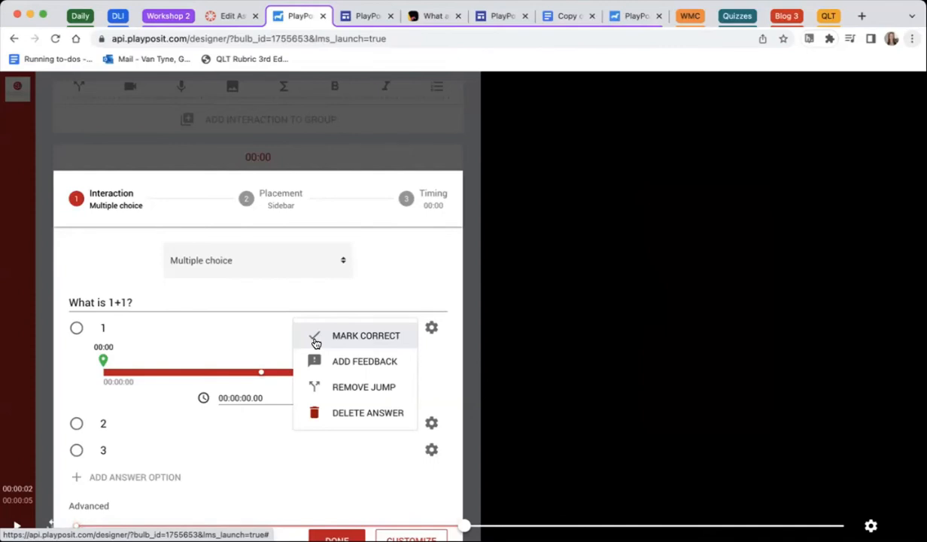
pyautogui.scroll(-3, 370, 290)
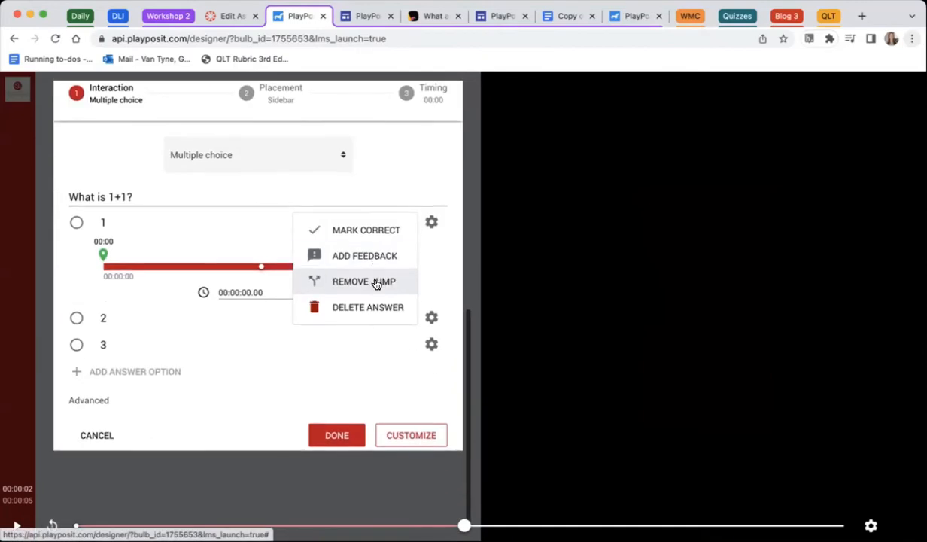
pyautogui.click(416, 156)
pyautogui.click(431, 223)
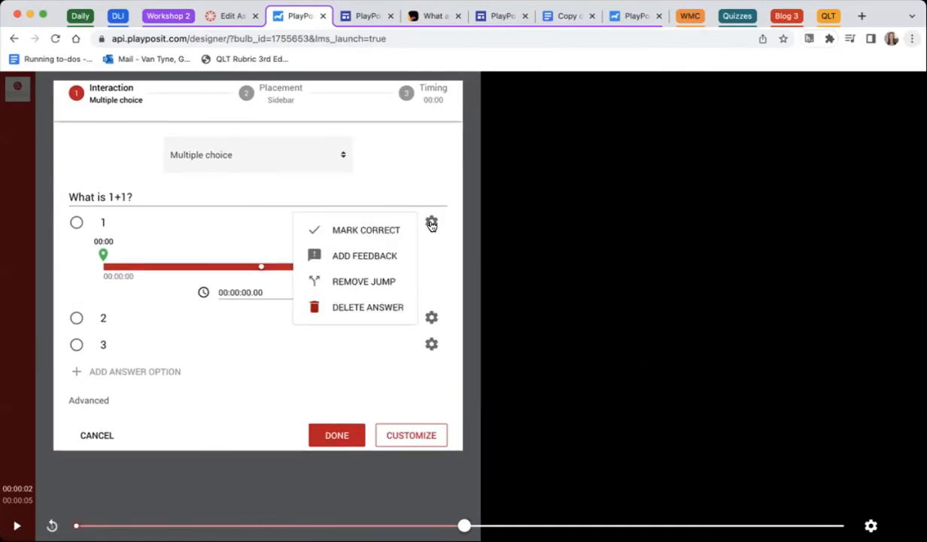
pyautogui.click(366, 255)
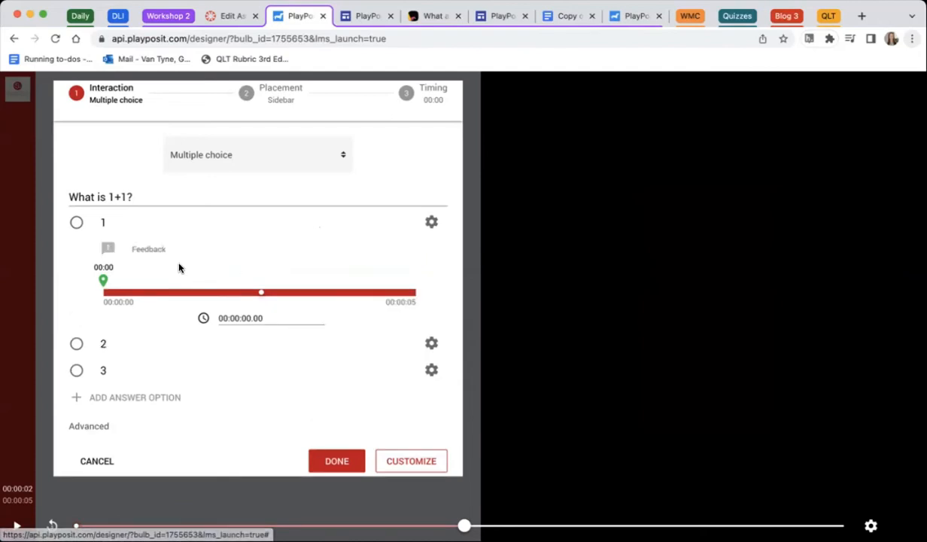
pyautogui.click(200, 245)
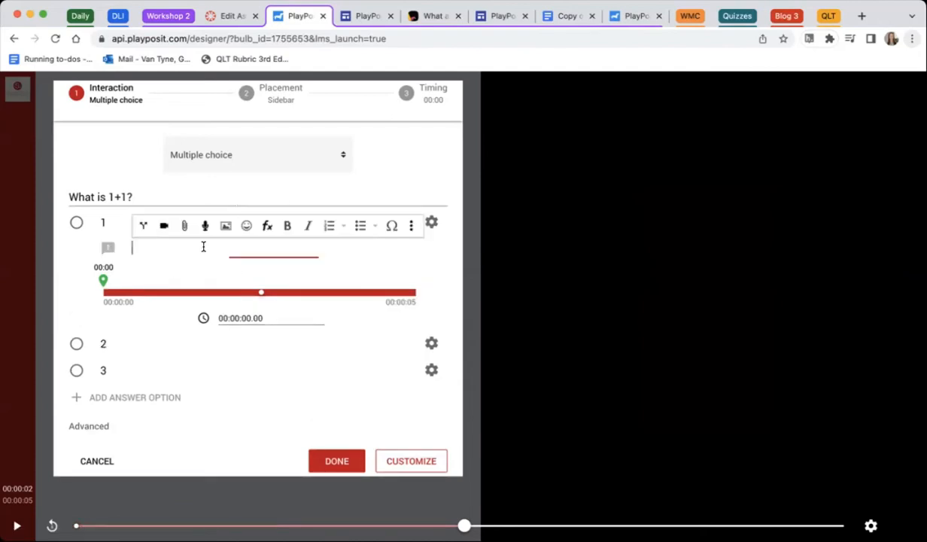
pyautogui.write('Close, but not quite')
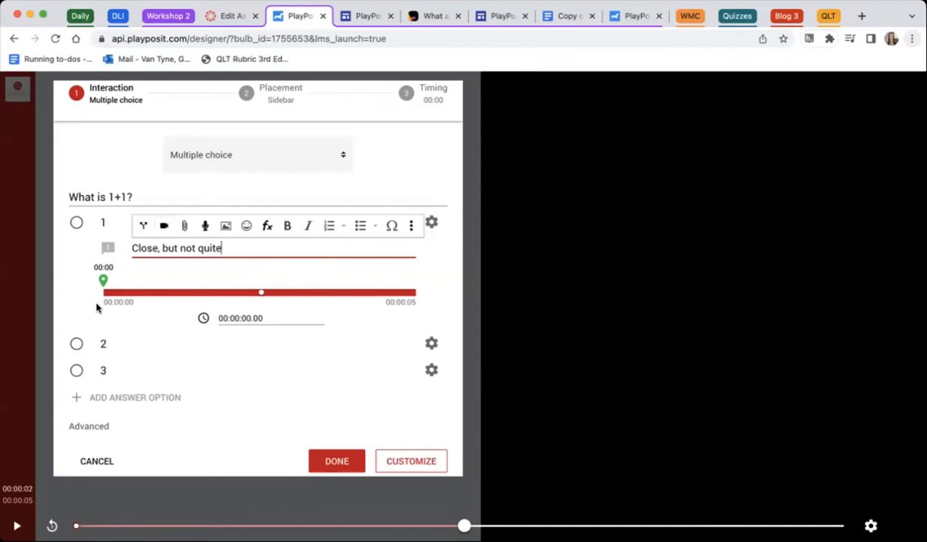
# Mark the answer 2 as correct and turn on randomized answer order for the multiple choice question.
pyautogui.click(76, 344)
pyautogui.click(76, 344)
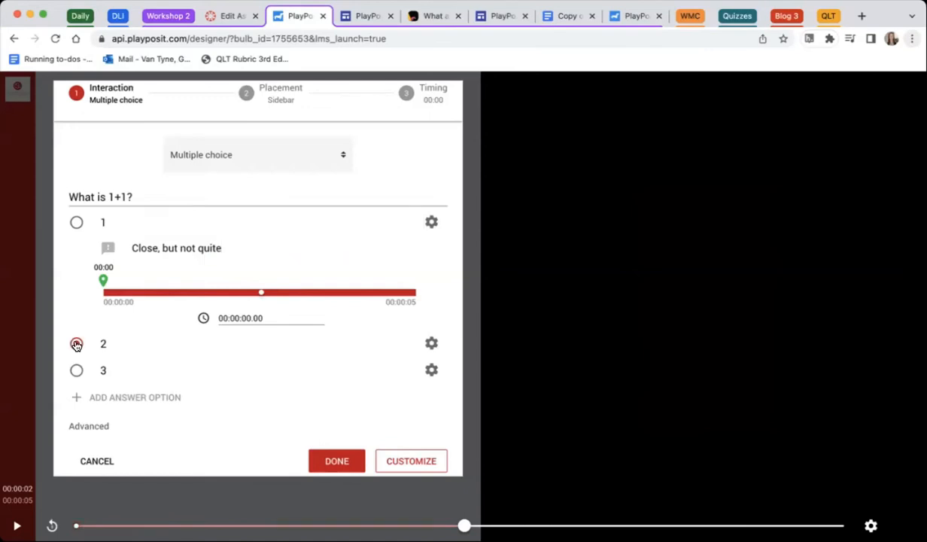
pyautogui.scroll(-1, 105, 388)
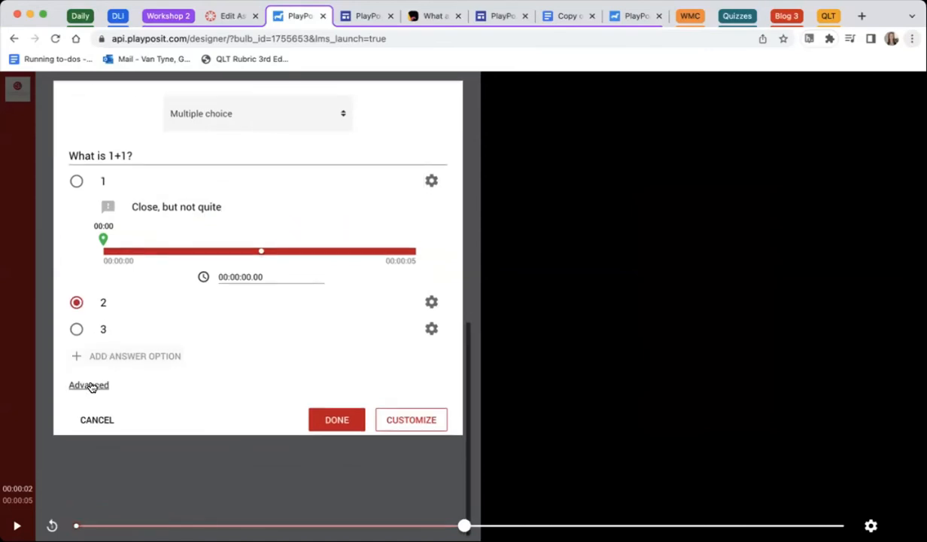
pyautogui.click(90, 385)
pyautogui.scroll(-2, 117, 421)
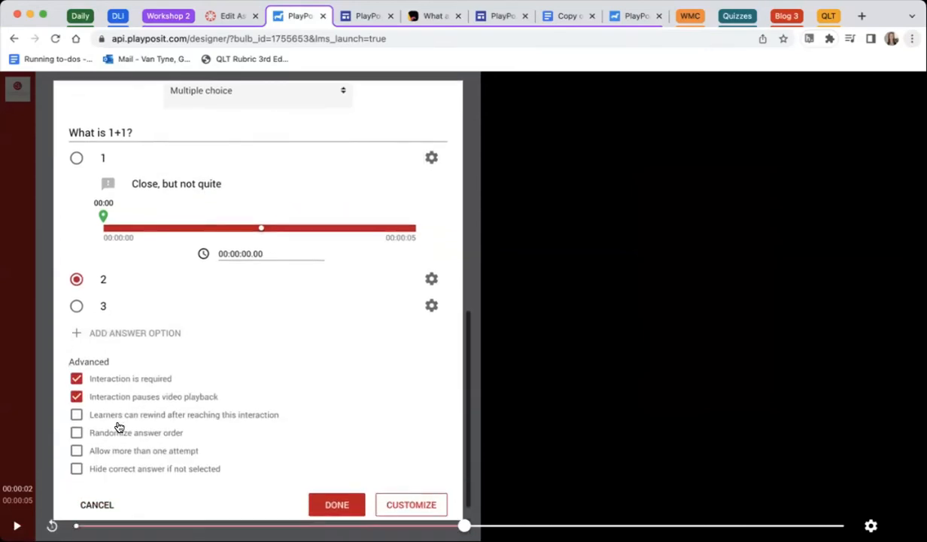
pyautogui.click(76, 393)
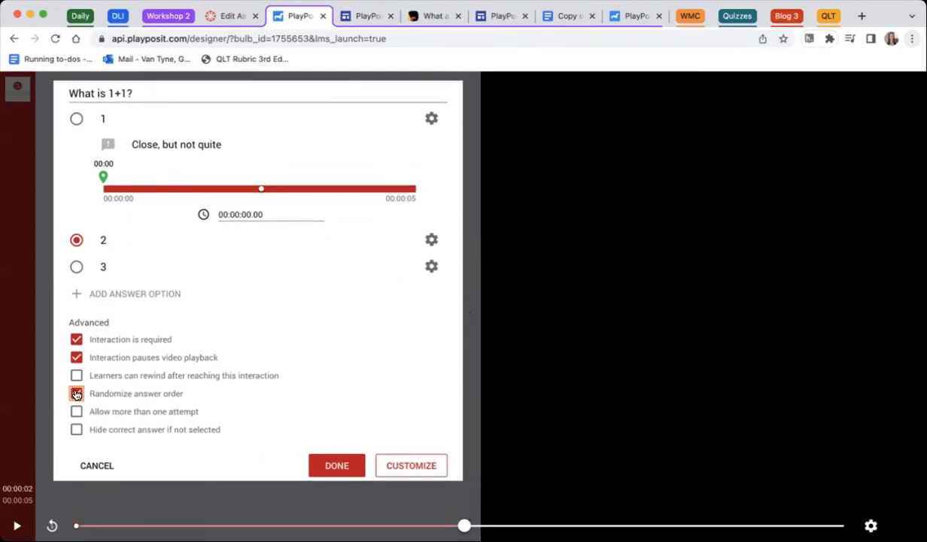
# Allow 3 attempts with feedback not limited to the last attempt, and finish creating the multiple choice interaction.
pyautogui.click(76, 414)
pyautogui.scroll(-2, 124, 455)
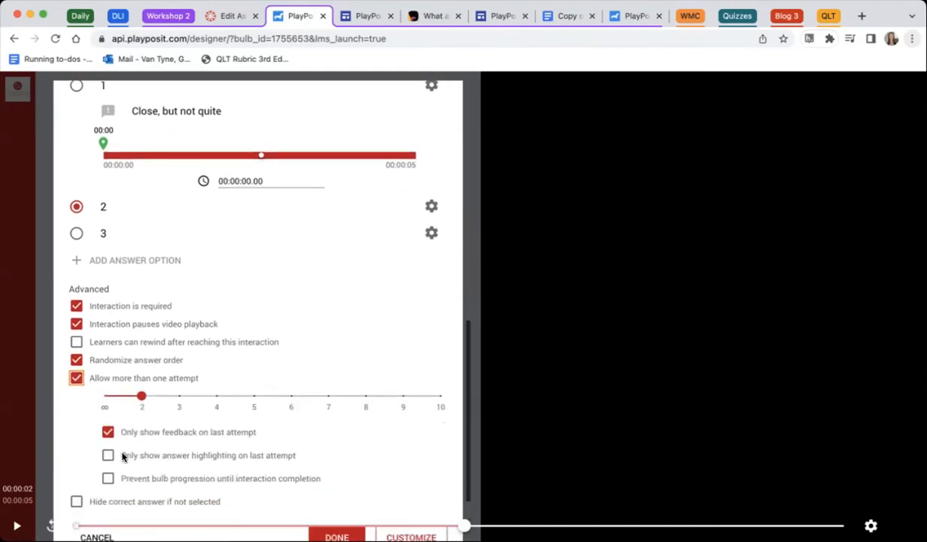
pyautogui.click(180, 364)
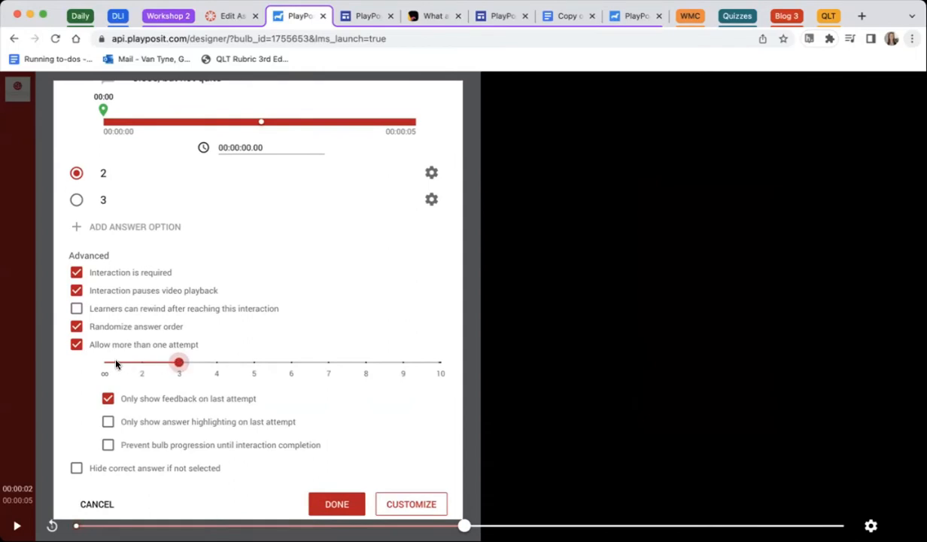
pyautogui.scroll(-1, 107, 363)
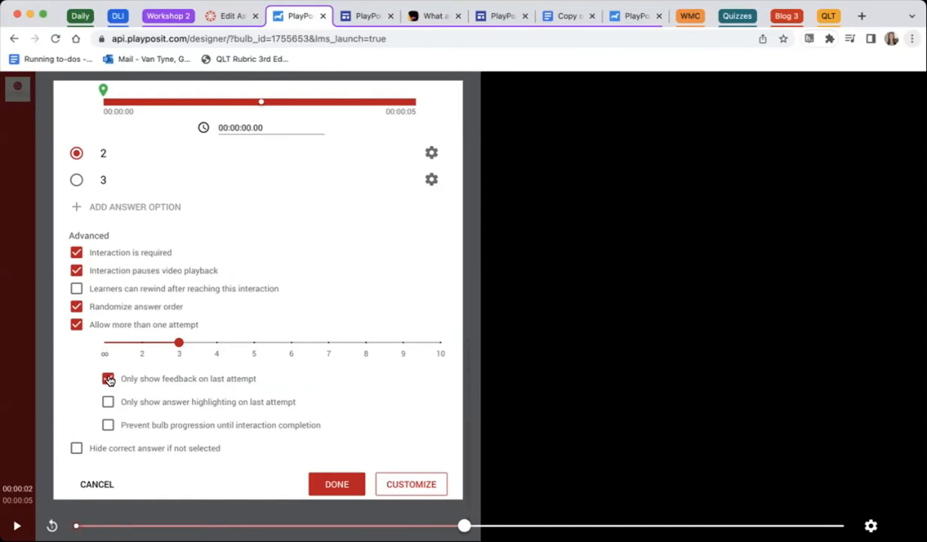
pyautogui.click(109, 379)
pyautogui.click(328, 487)
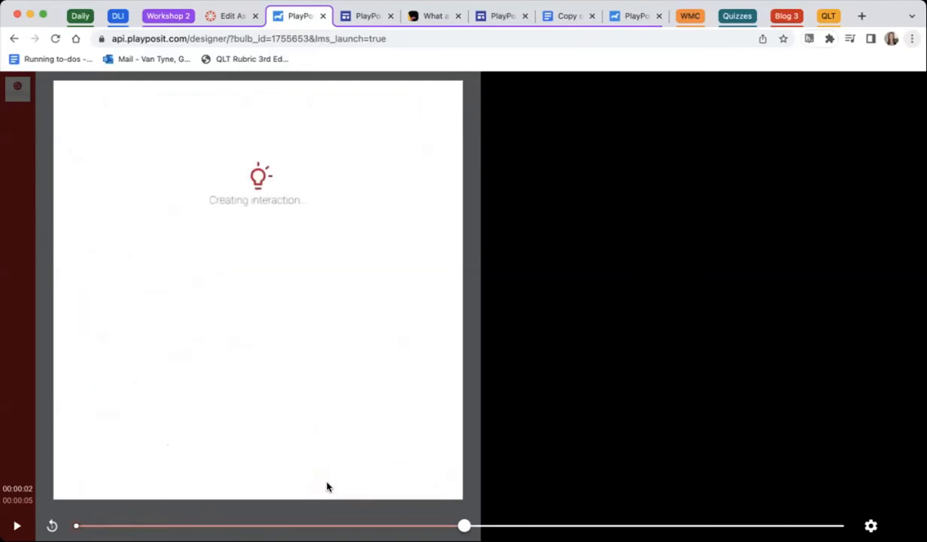
# In the bulb's playback options, allow learners to retake the bulb upon completion.
pyautogui.scroll(5, 339, 396)
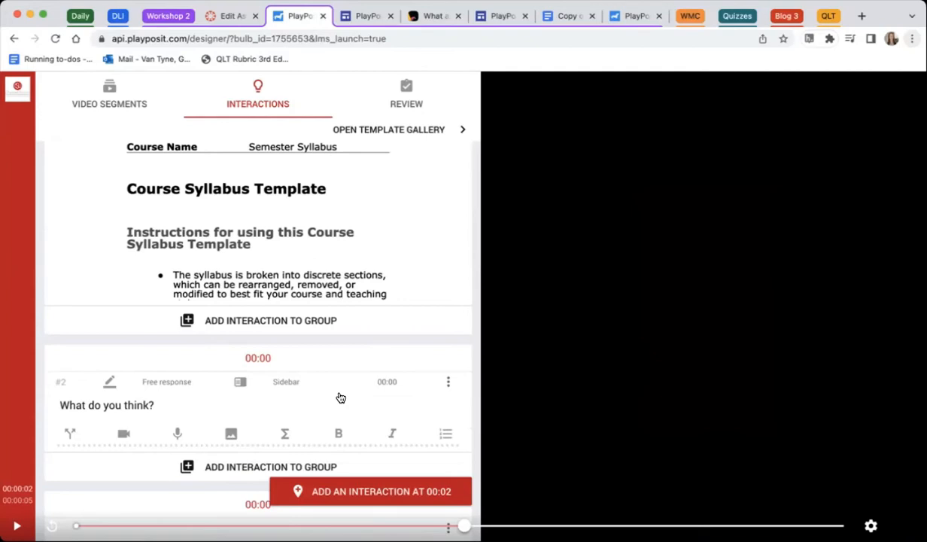
pyautogui.scroll(2, 354, 346)
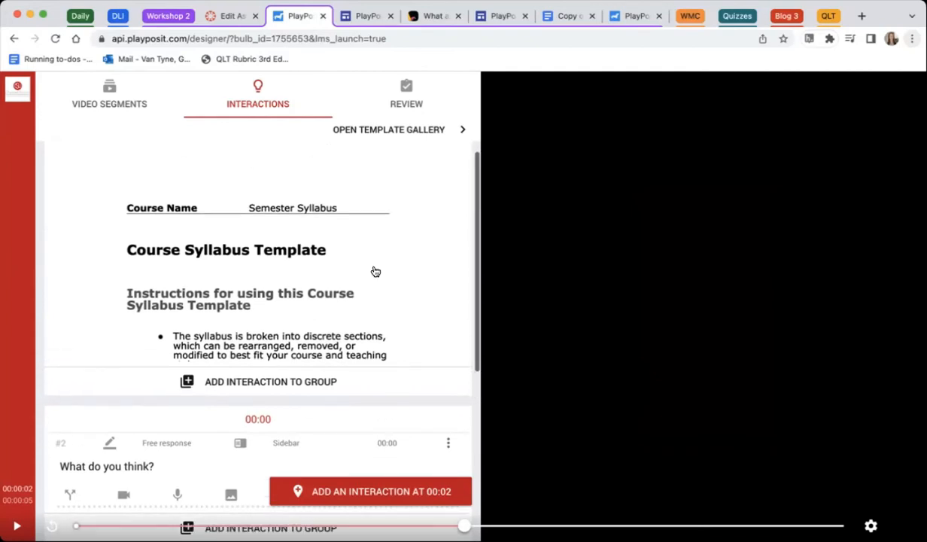
pyautogui.click(406, 96)
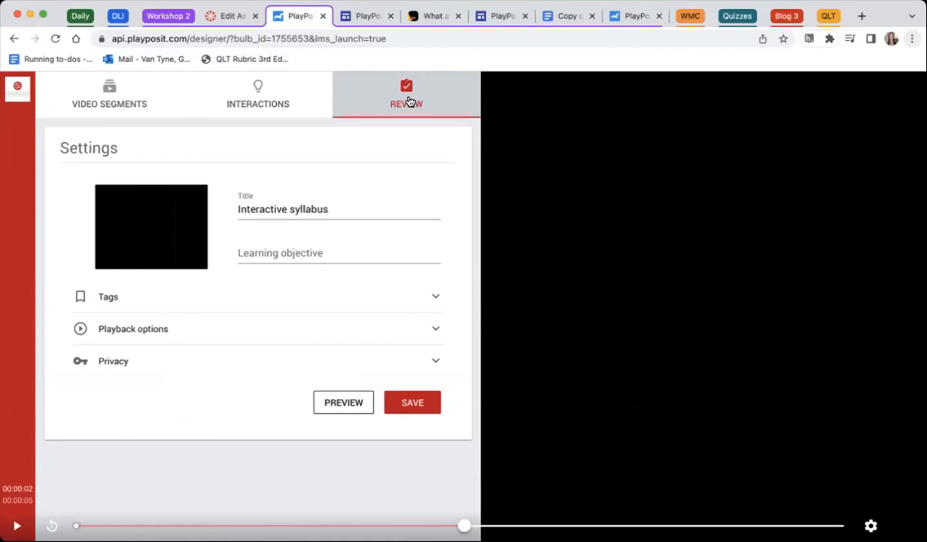
pyautogui.click(177, 326)
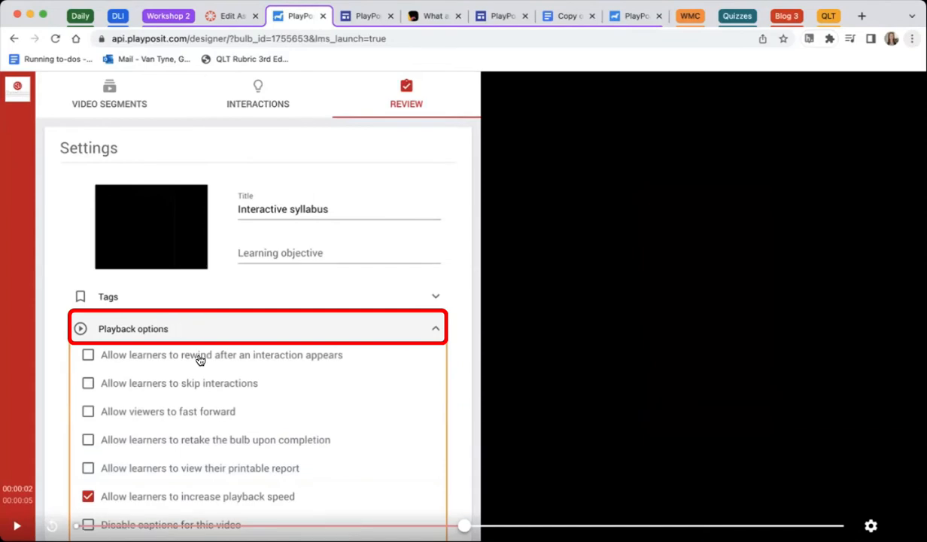
pyautogui.scroll(-3, 208, 412)
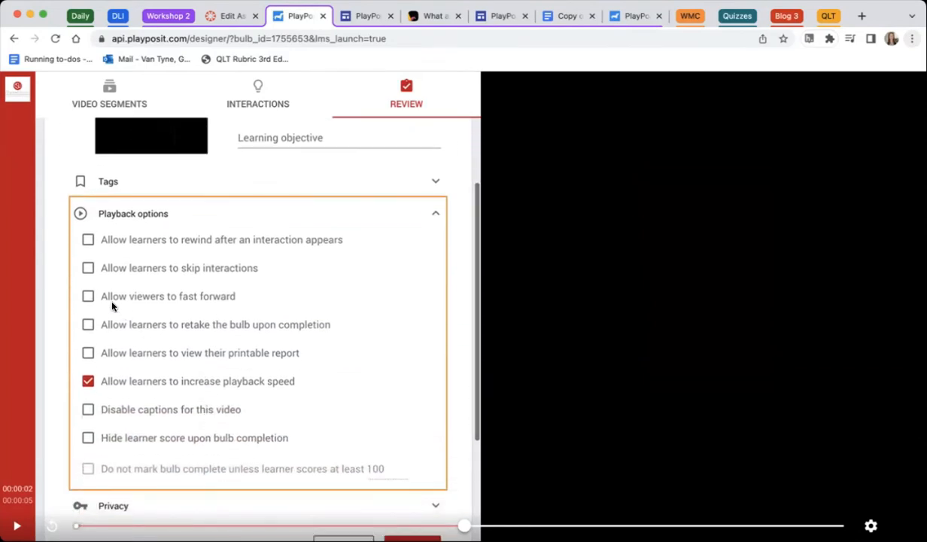
pyautogui.click(88, 268)
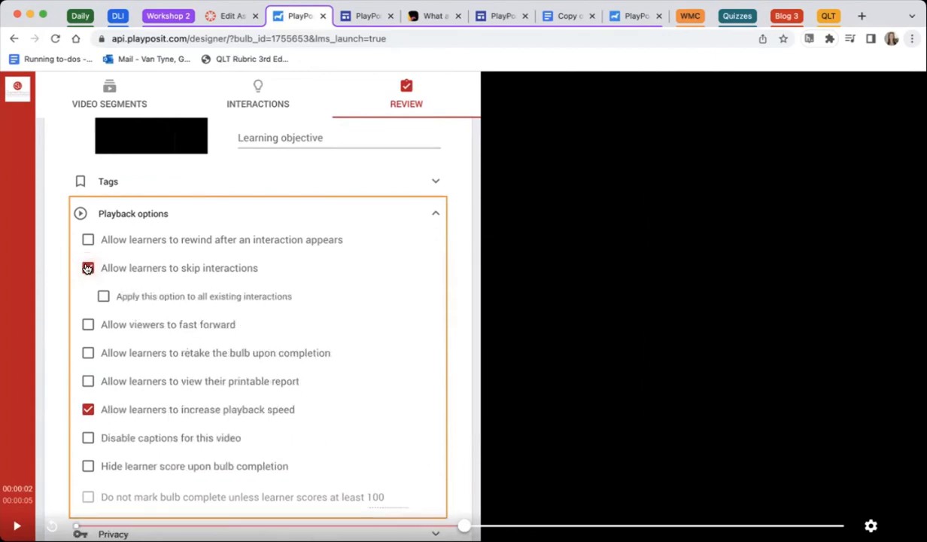
pyautogui.click(88, 268)
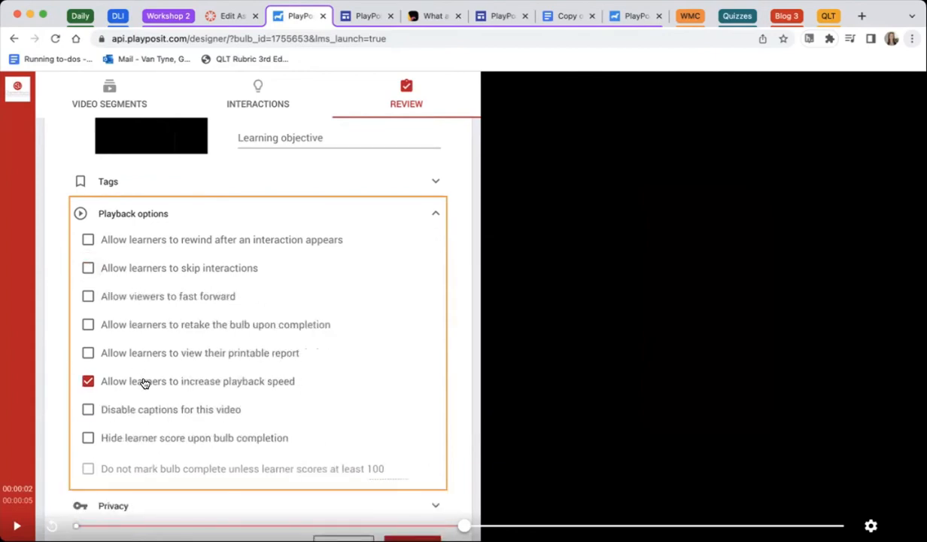
pyautogui.scroll(-1, 144, 384)
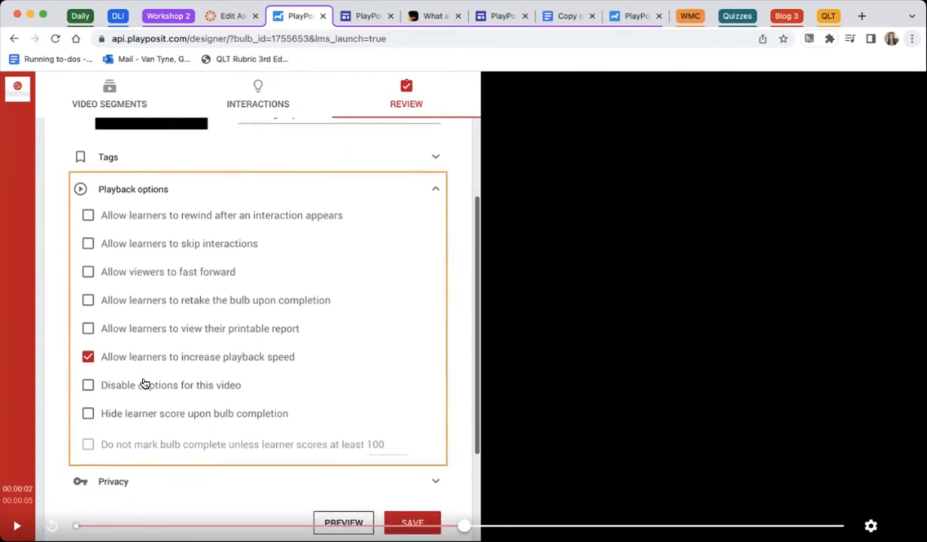
pyautogui.click(88, 293)
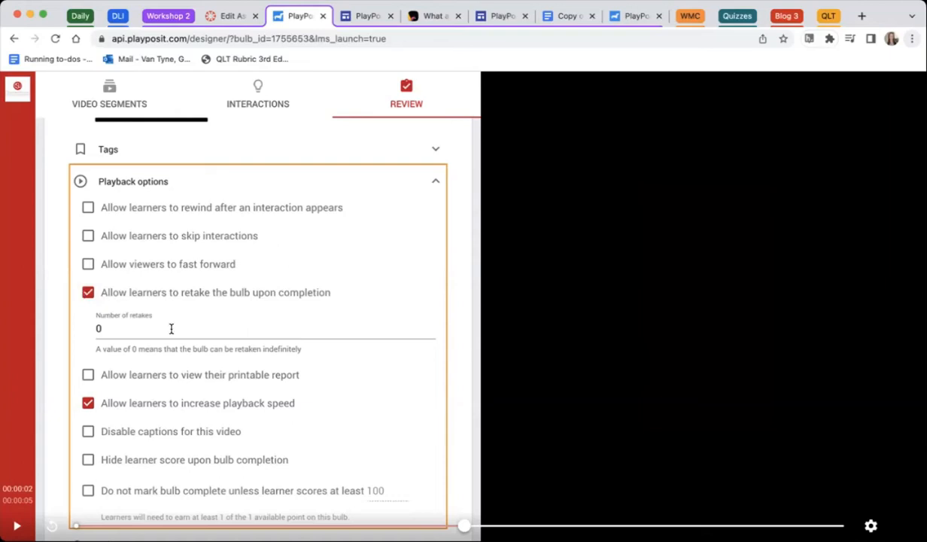
# Require a learner score of at least 75 before the bulb is marked complete.
pyautogui.click(88, 492)
pyautogui.click(380, 490)
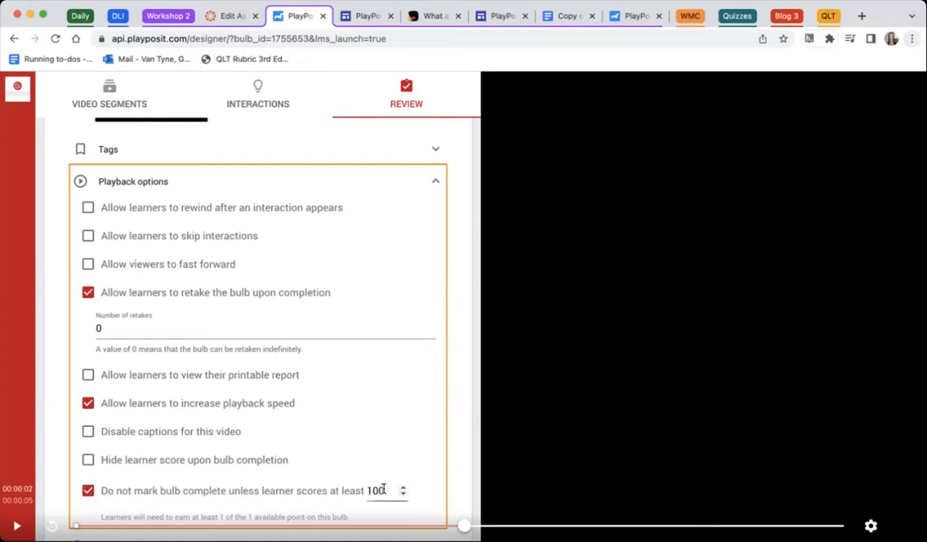
pyautogui.press('BackSpace')
pyautogui.press('BackSpace')
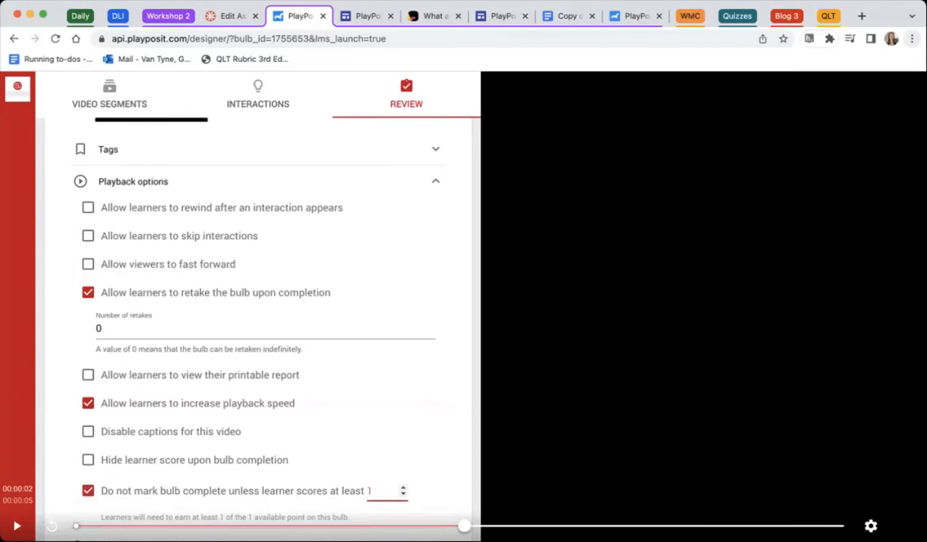
pyautogui.press('BackSpace')
pyautogui.write('75')
pyautogui.click(435, 449)
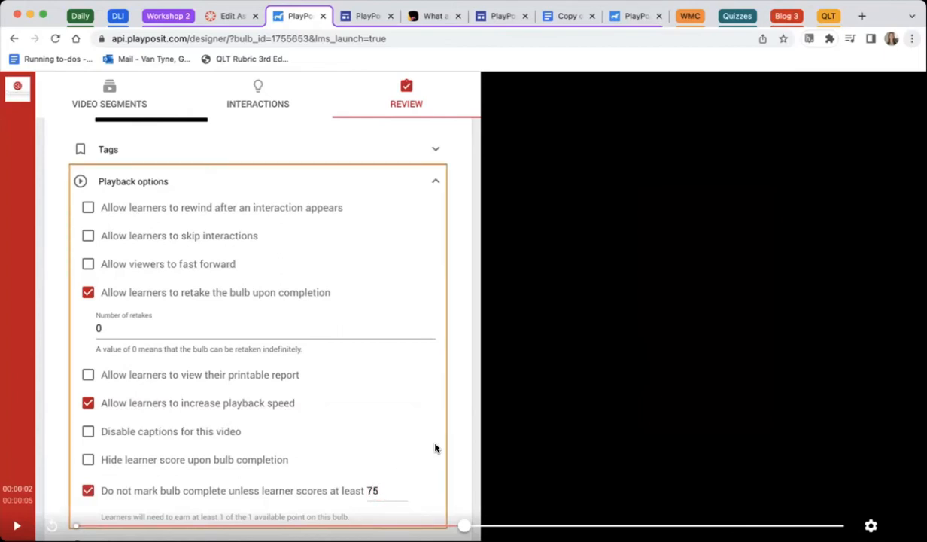
# Save the changes to the bulb's playback options.
pyautogui.scroll(-3, 435, 448)
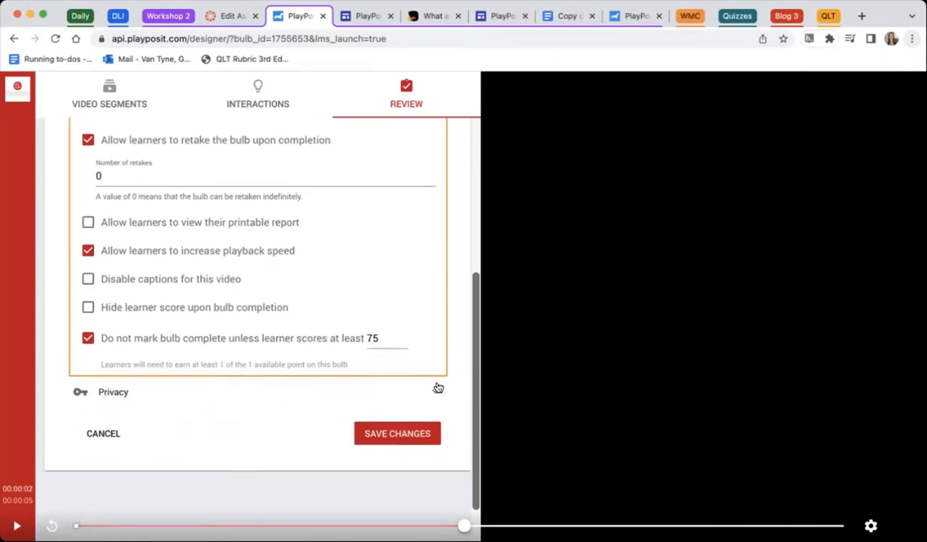
pyautogui.scroll(1, 406, 338)
pyautogui.scroll(-1, 405, 338)
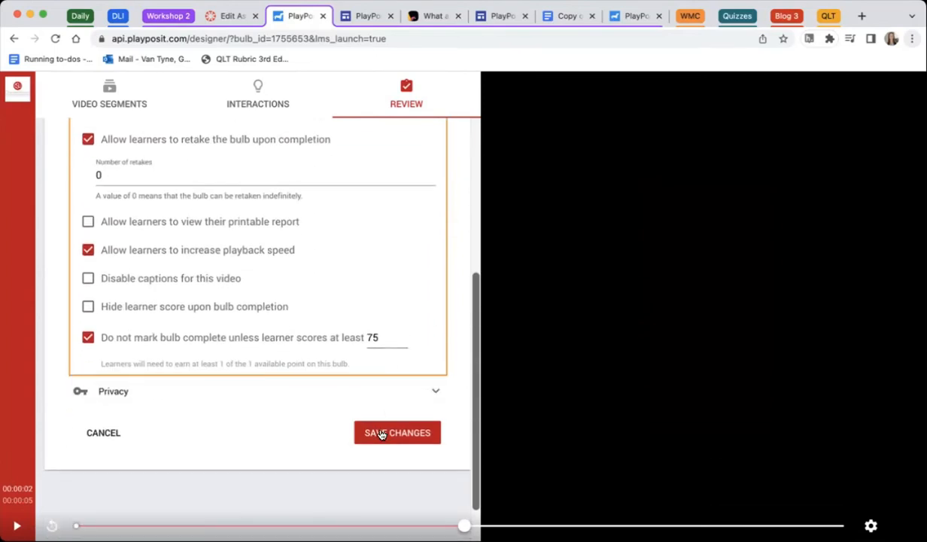
pyautogui.scroll(5, 376, 317)
pyautogui.scroll(-3, 377, 317)
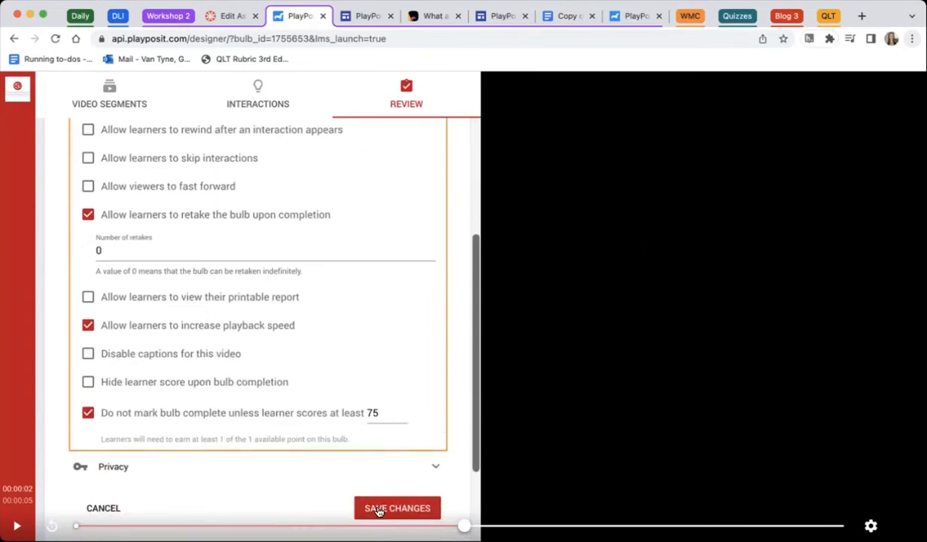
pyautogui.click(379, 510)
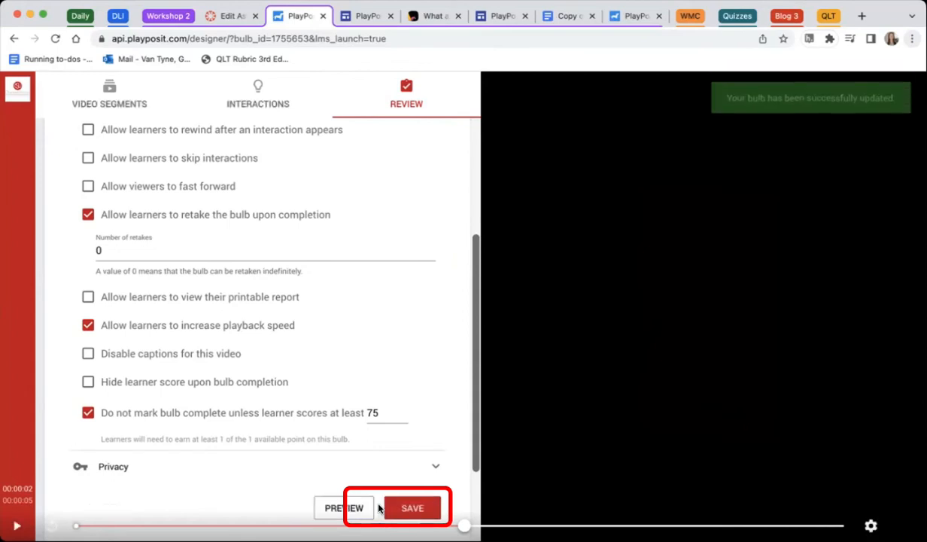
# Save the finished bulb, close the designer and return to the assignment being edited in Canvas.
pyautogui.scroll(-2, 378, 509)
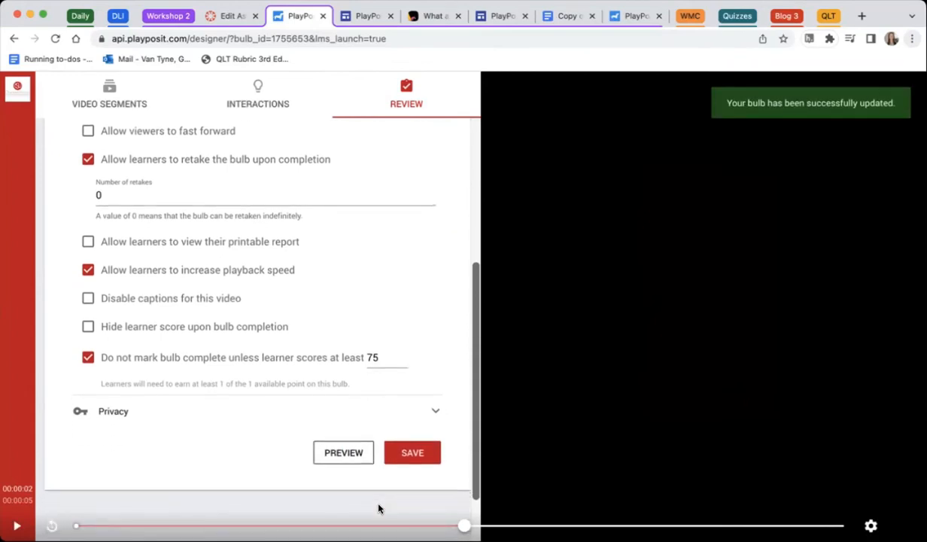
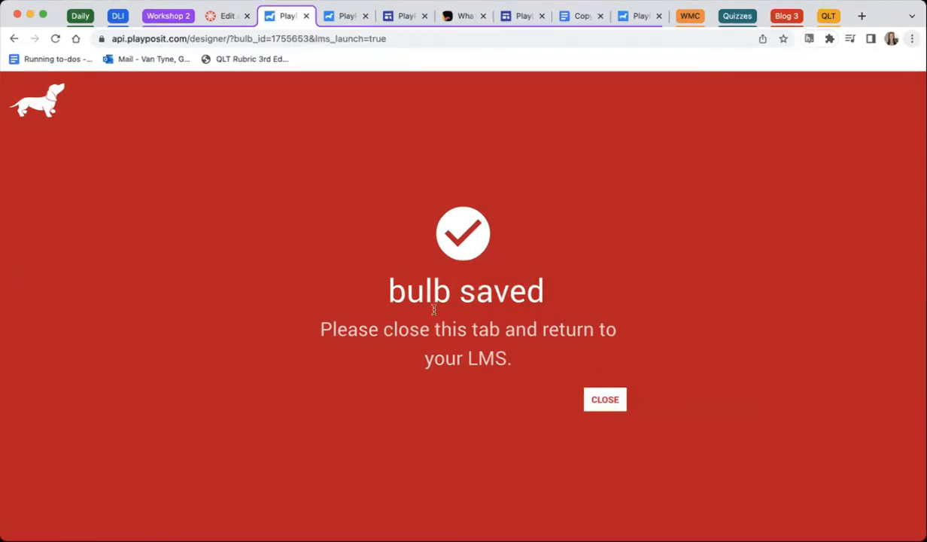
pyautogui.moveTo(385, 325); pyautogui.dragTo(534, 367)
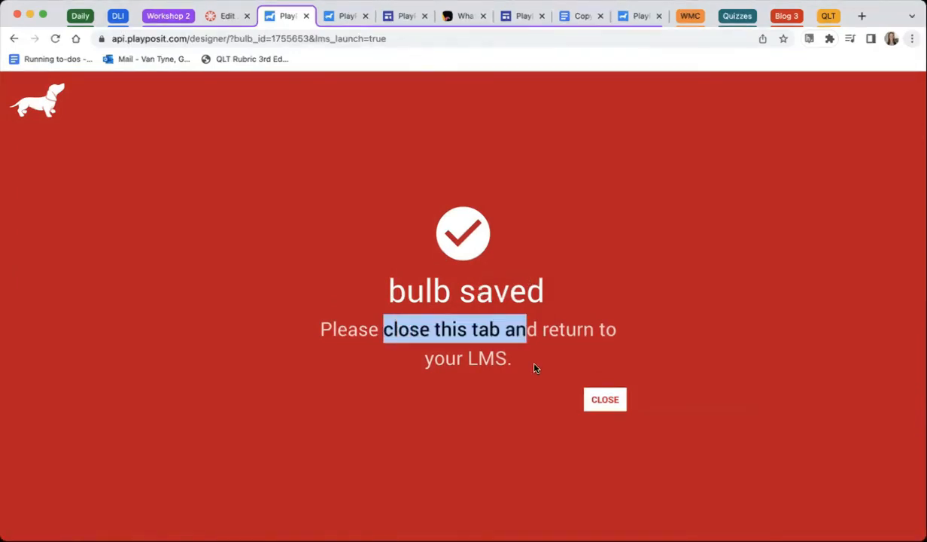
pyautogui.click(614, 399)
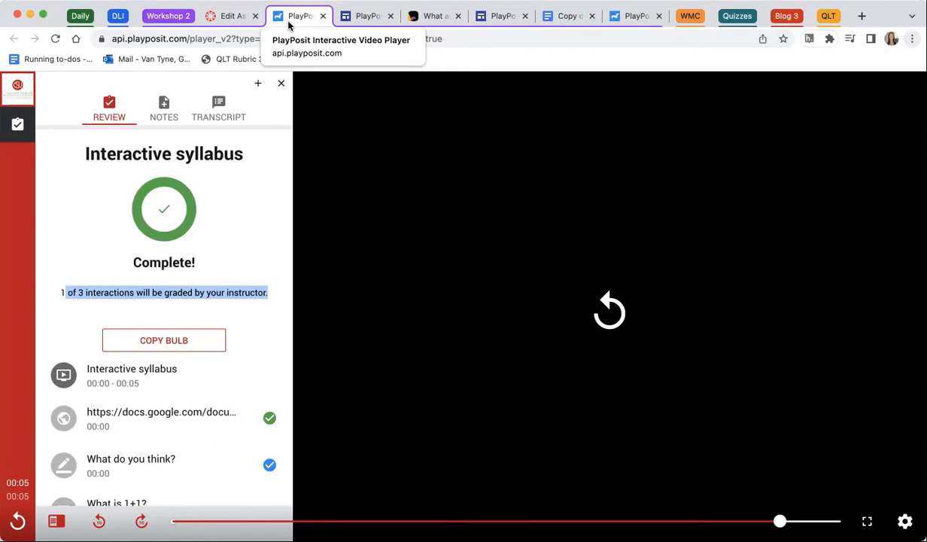
pyautogui.click(235, 19)
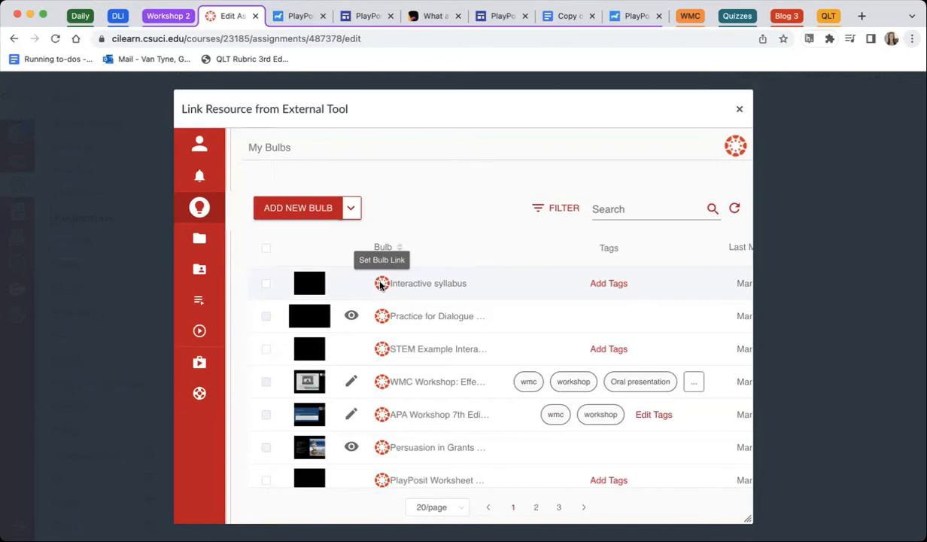
# Link the "Interactive syllabus" bulb as a Self Paced activity, select PlayPosit as the external tool, and save the assignment.
pyautogui.click(381, 285)
pyautogui.moveTo(324, 251); pyautogui.dragTo(553, 253)
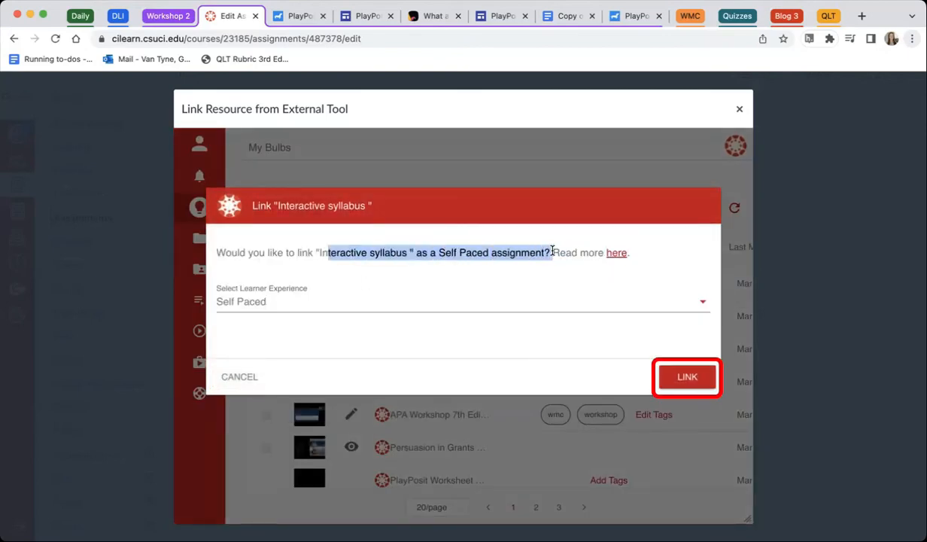
pyautogui.click(682, 377)
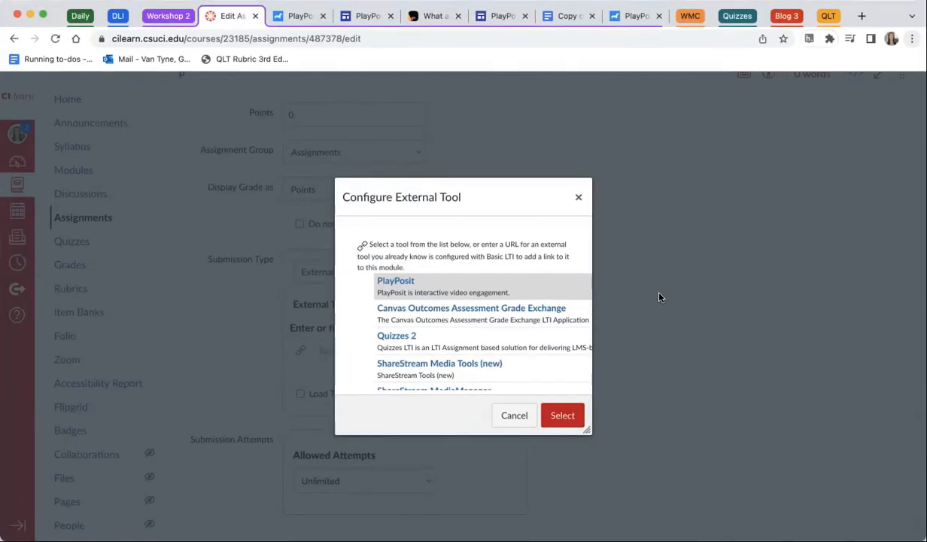
pyautogui.click(543, 410)
pyautogui.scroll(-10, 645, 444)
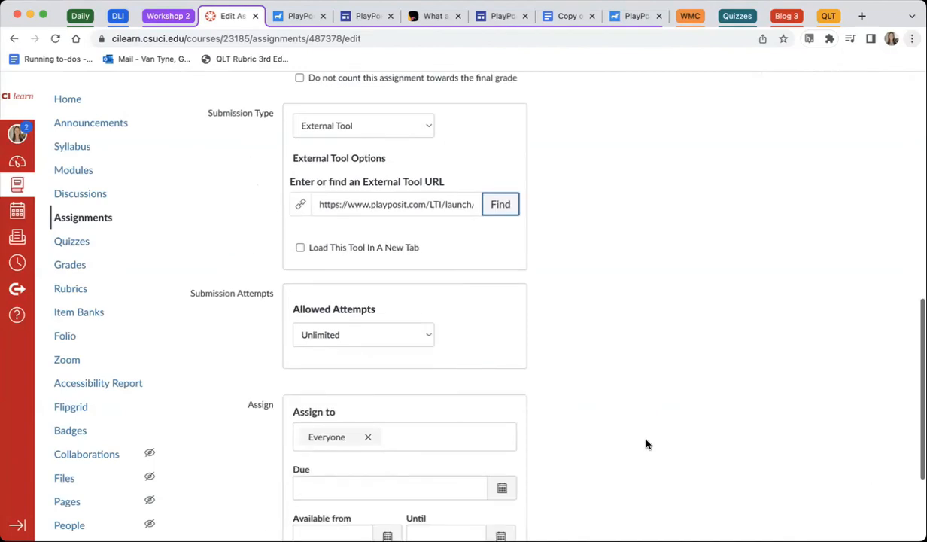
pyautogui.click(891, 488)
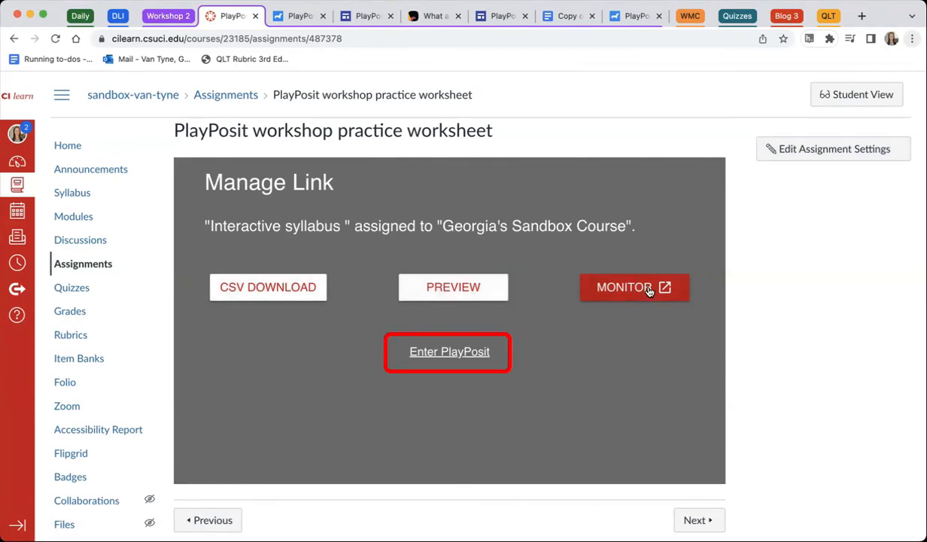
# Enter PlayPosit from the saved assignment and open the linked "Interactive syllabus" bulb for editing.
pyautogui.click(435, 353)
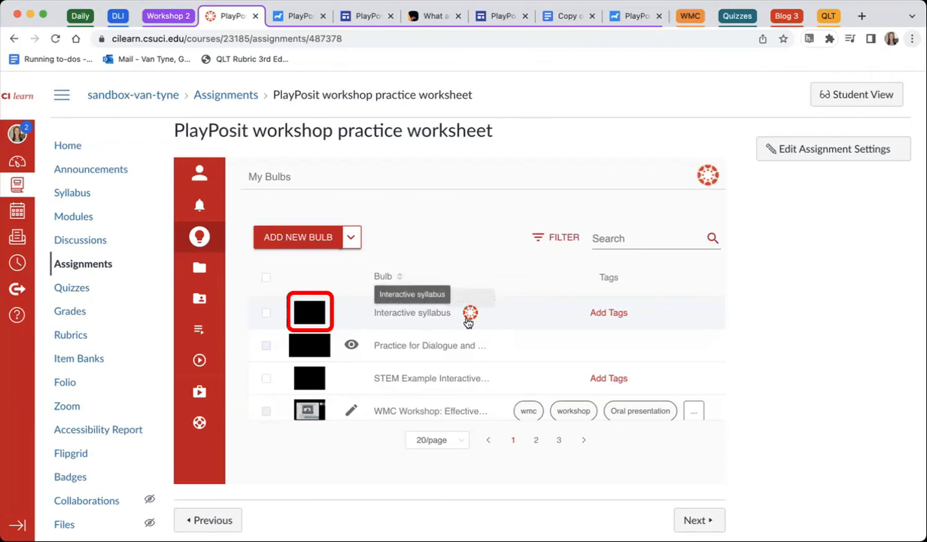
pyautogui.click(306, 316)
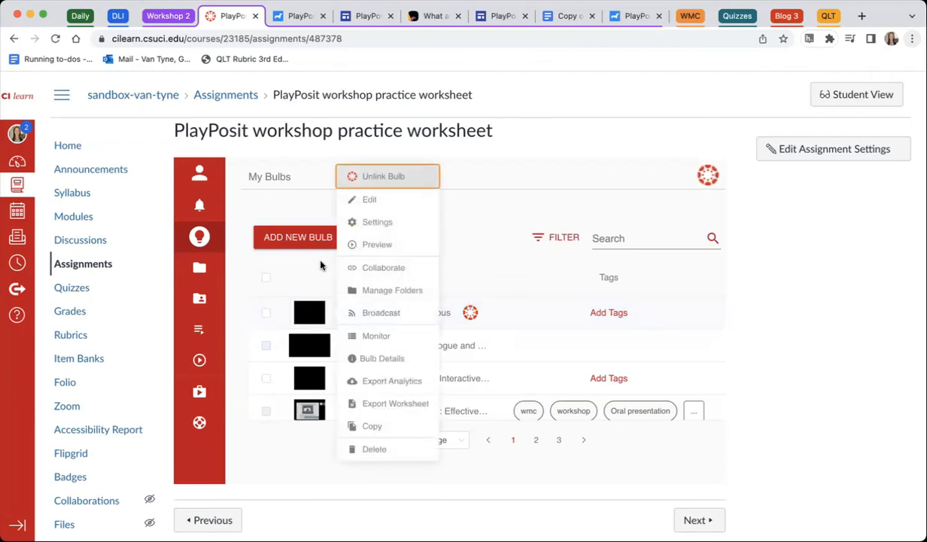
pyautogui.click(371, 201)
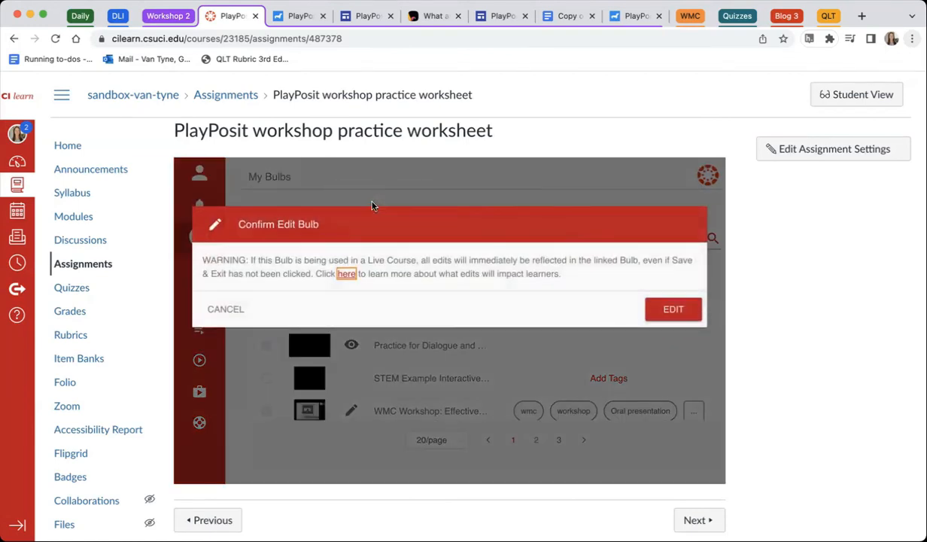
pyautogui.click(685, 309)
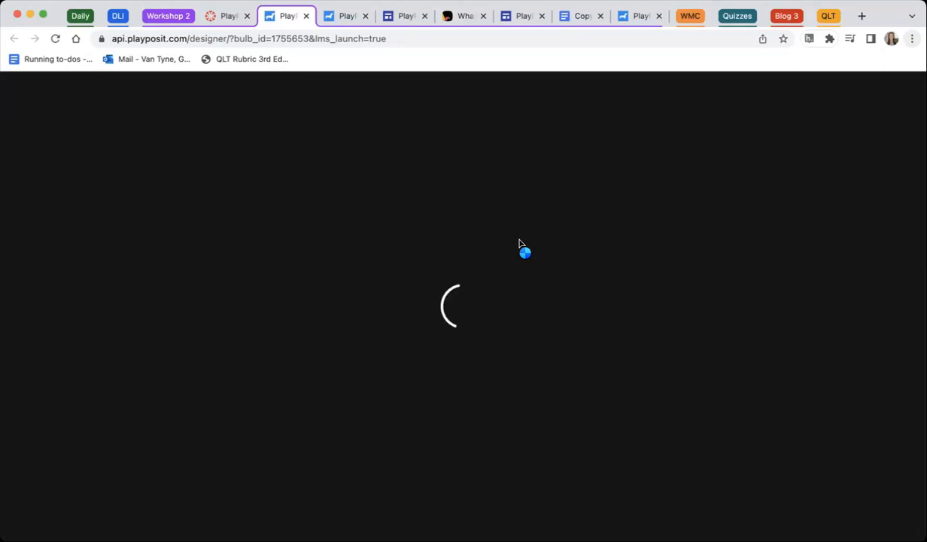
# Look over the linked bulb's actions in Canvas and its interactions in the PlayPosit designer.
pyautogui.click(233, 16)
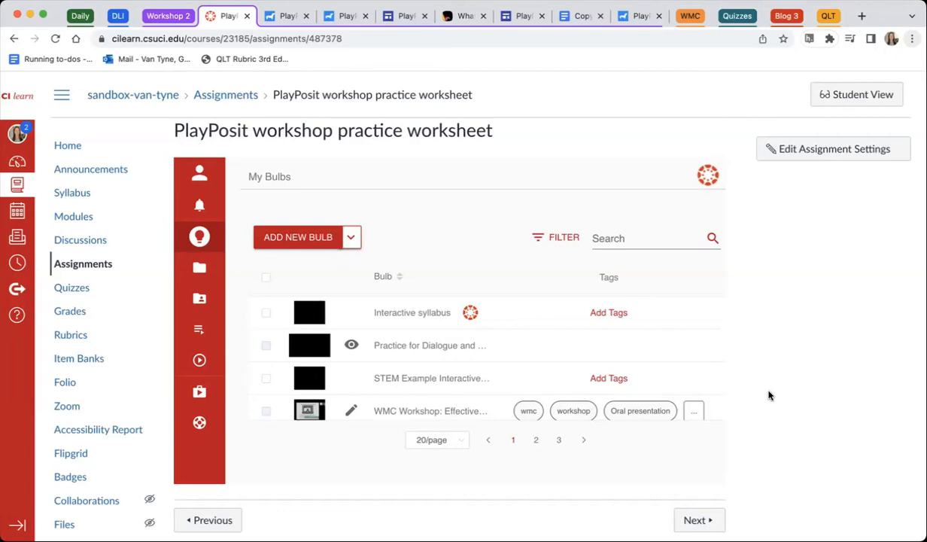
pyautogui.click(311, 315)
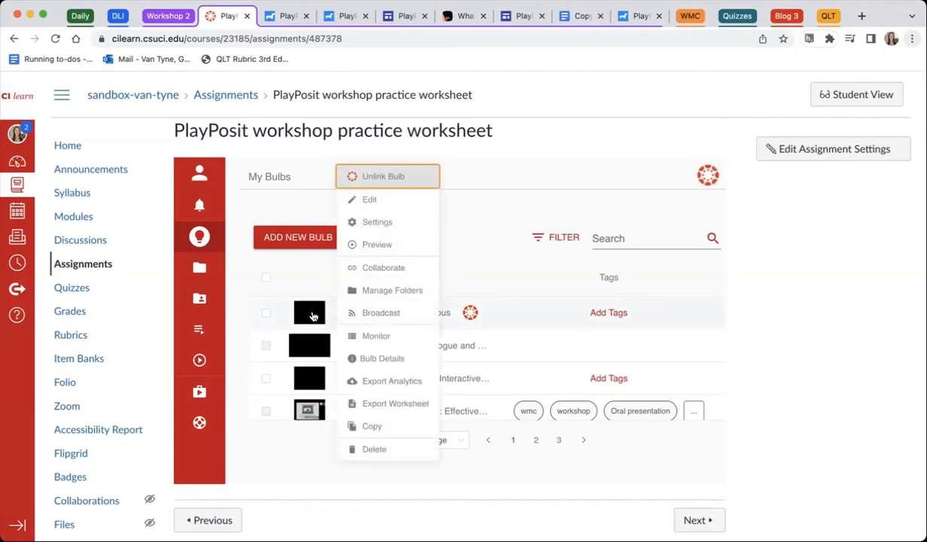
pyautogui.click(275, 16)
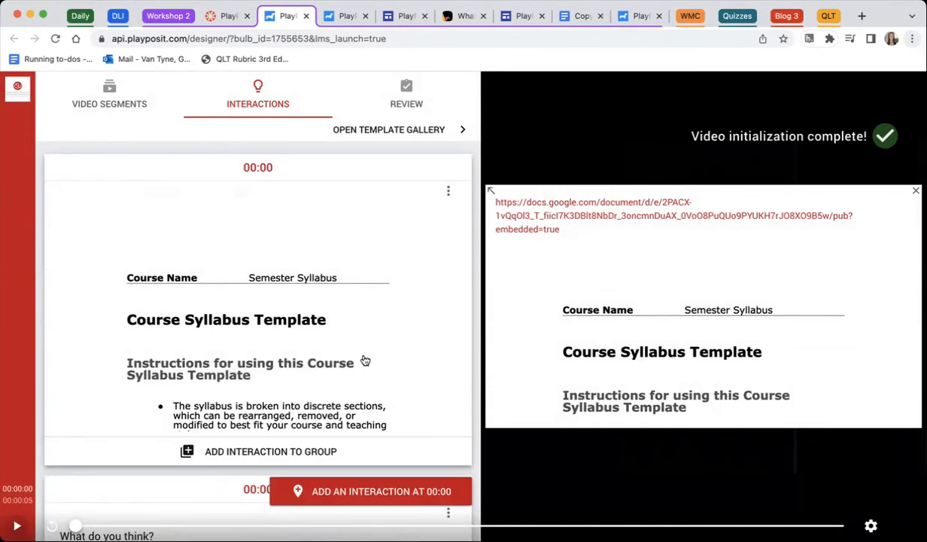
pyautogui.scroll(-3, 365, 360)
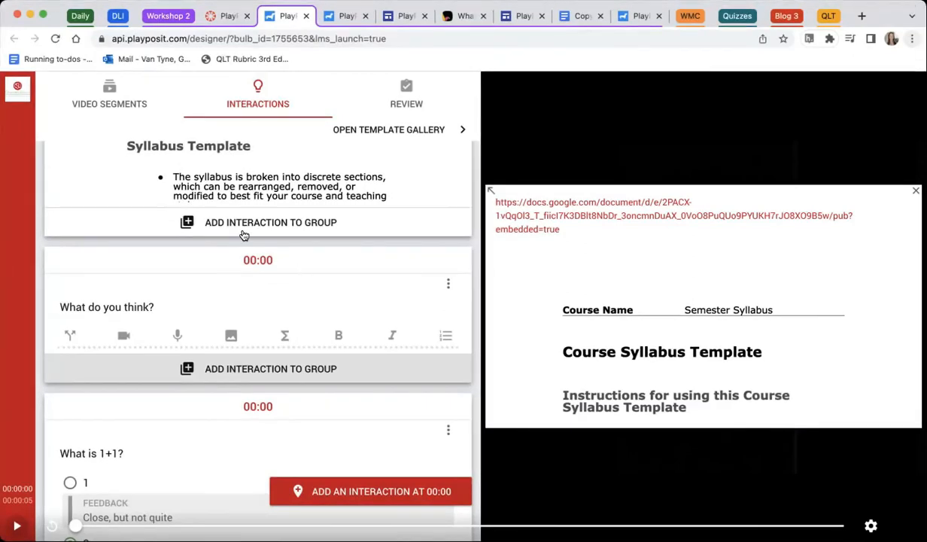
# Reload the Canvas assignment, open the bulb's Monitor page and examine the grading options for its interactions.
pyautogui.click(211, 21)
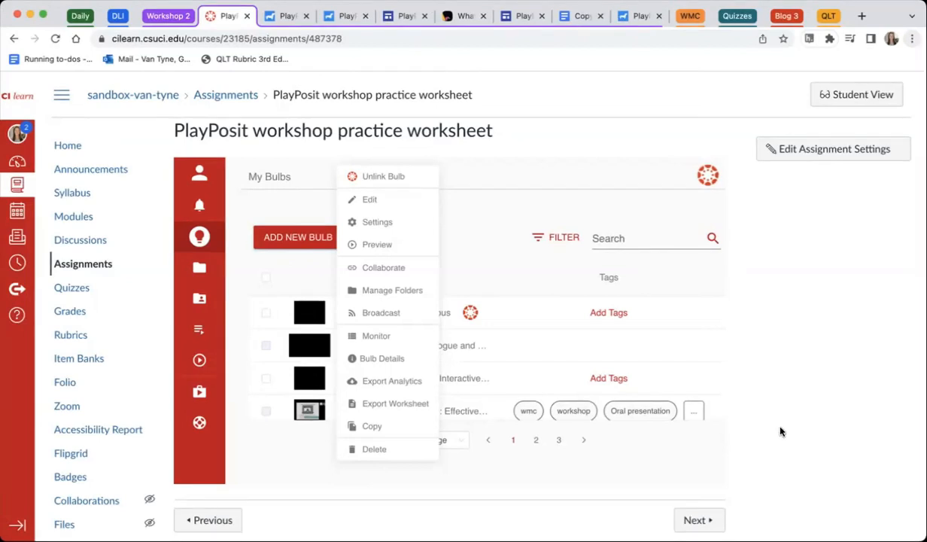
pyautogui.click(57, 38)
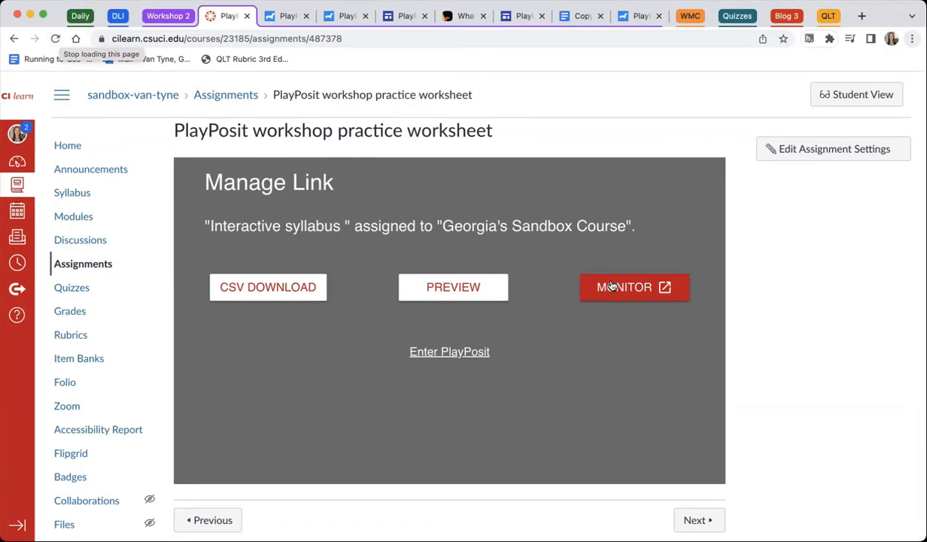
pyautogui.click(615, 296)
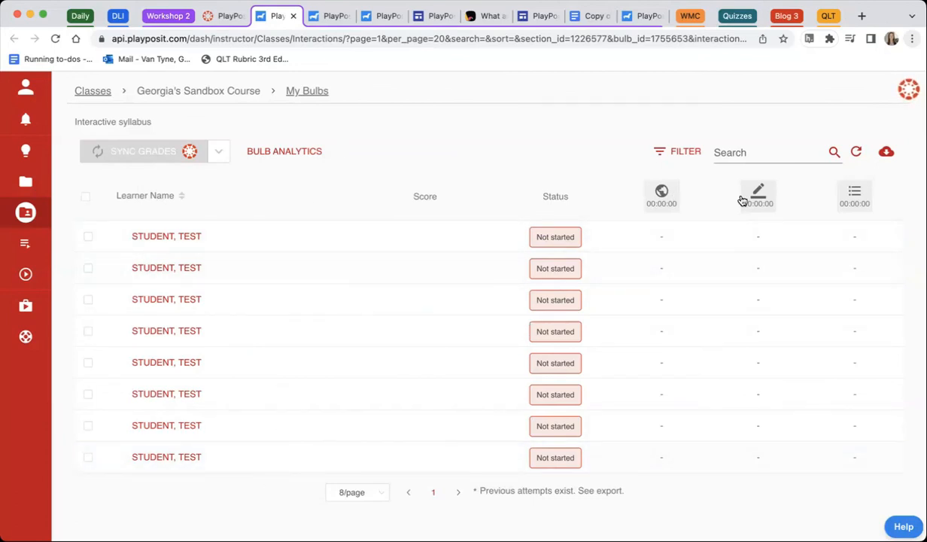
pyautogui.moveTo(764, 197)
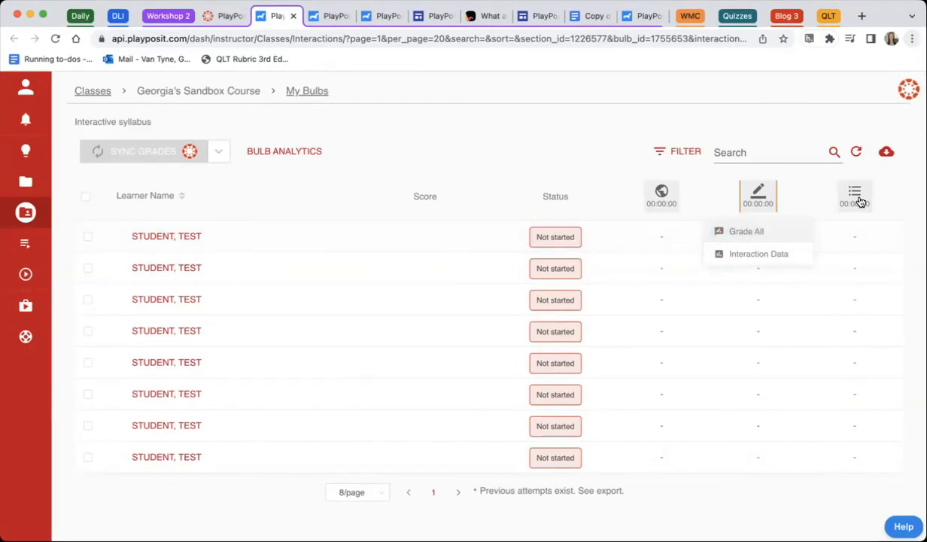
pyautogui.moveTo(856, 200)
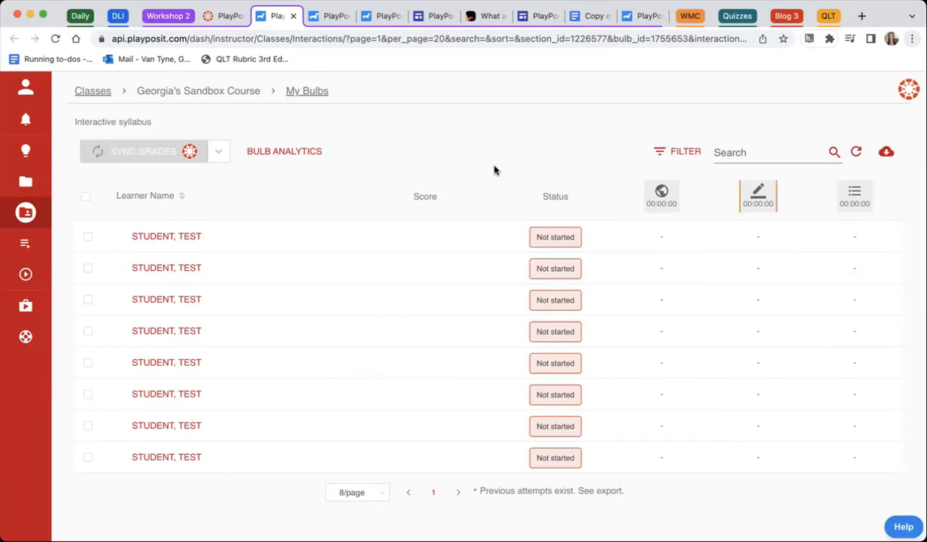
pyautogui.click(223, 21)
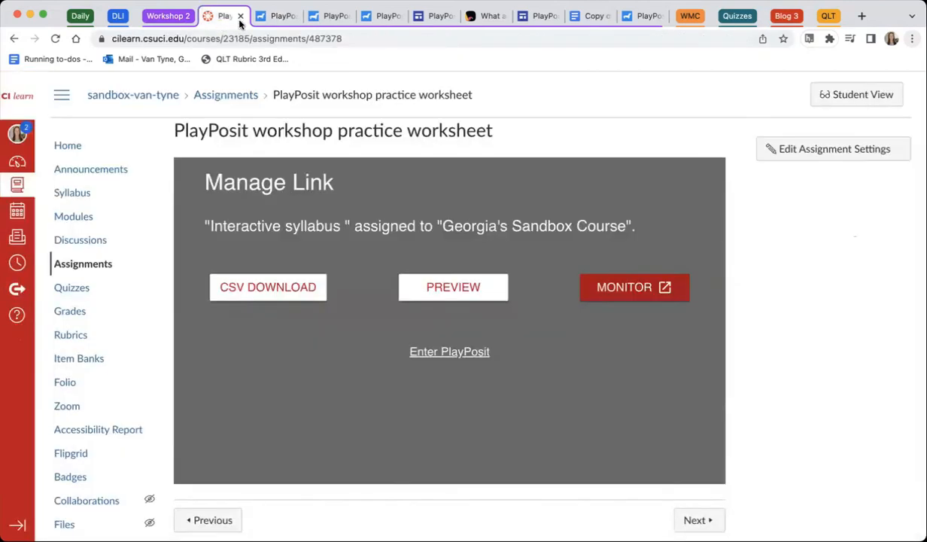
# Switch to the PlayPosit Worksheets site and open its Resources page in a new tab.
pyautogui.click(428, 21)
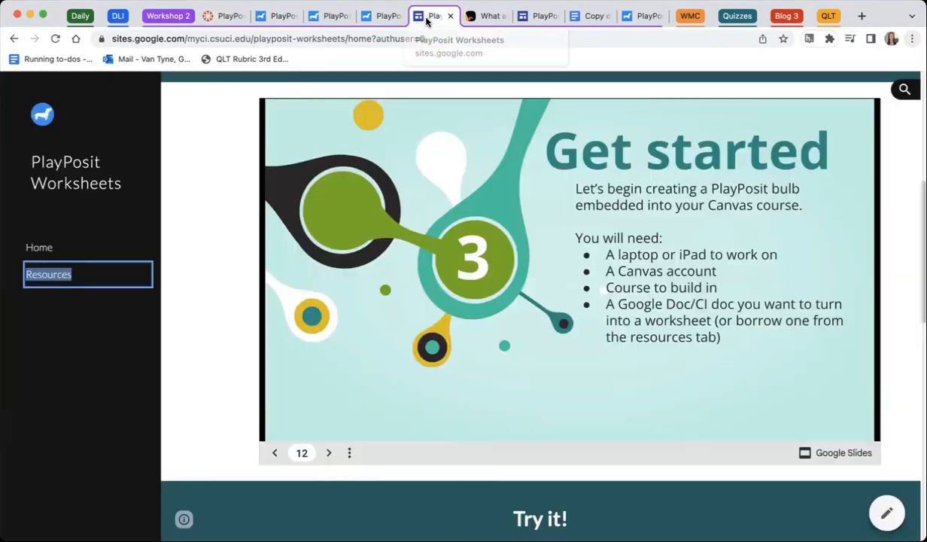
pyautogui.click(191, 224)
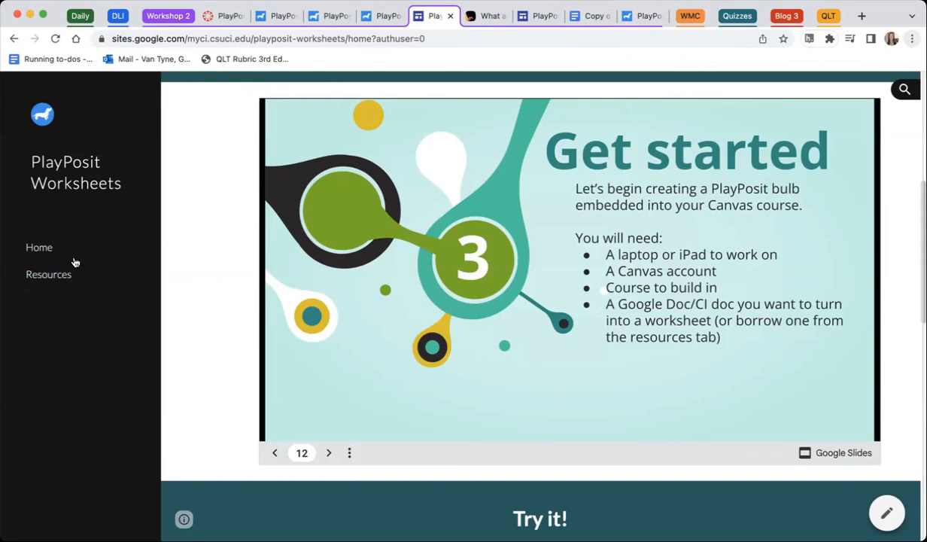
pyautogui.rightClick(57, 278)
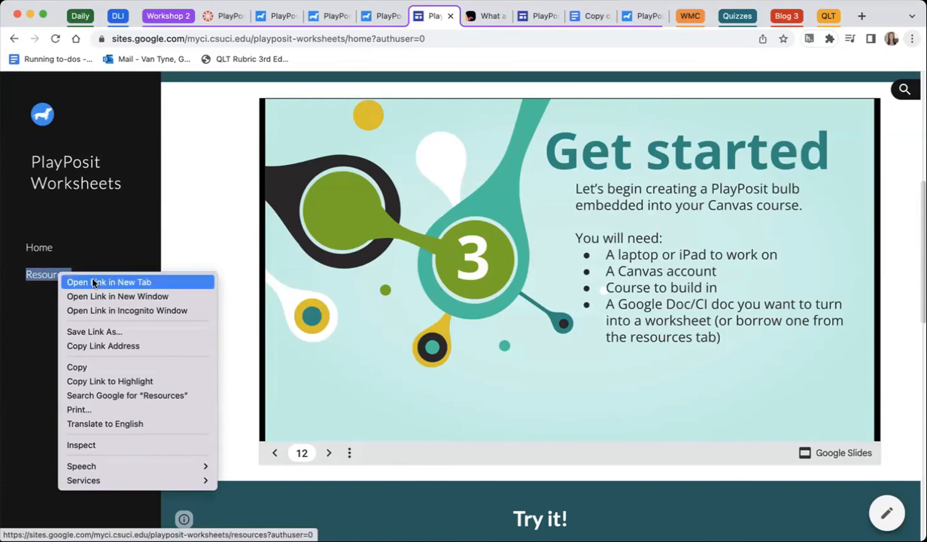
pyautogui.click(88, 267)
pyautogui.click(461, 12)
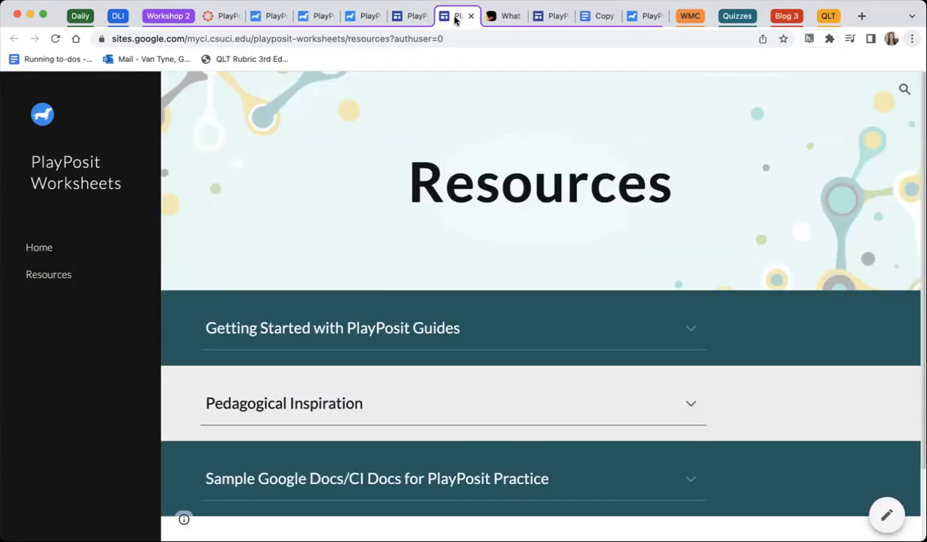
# Expand Getting Started with PlayPosit Guides and highlight the guides on text-based bulbs, accessibility, interactions and editing.
pyautogui.click(304, 321)
pyautogui.scroll(-1, 495, 319)
pyautogui.moveTo(463, 302); pyautogui.dragTo(198, 298)
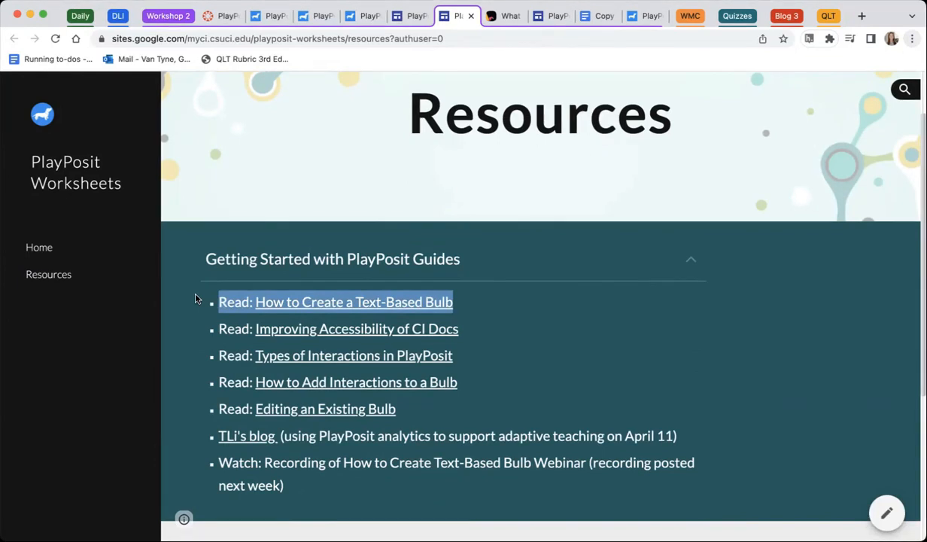
pyautogui.click(506, 328)
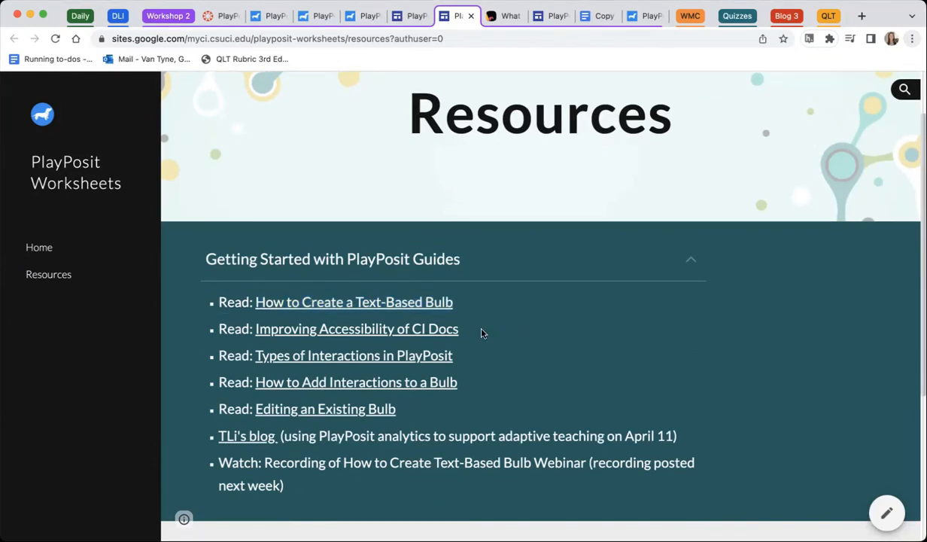
pyautogui.moveTo(481, 333); pyautogui.dragTo(216, 339)
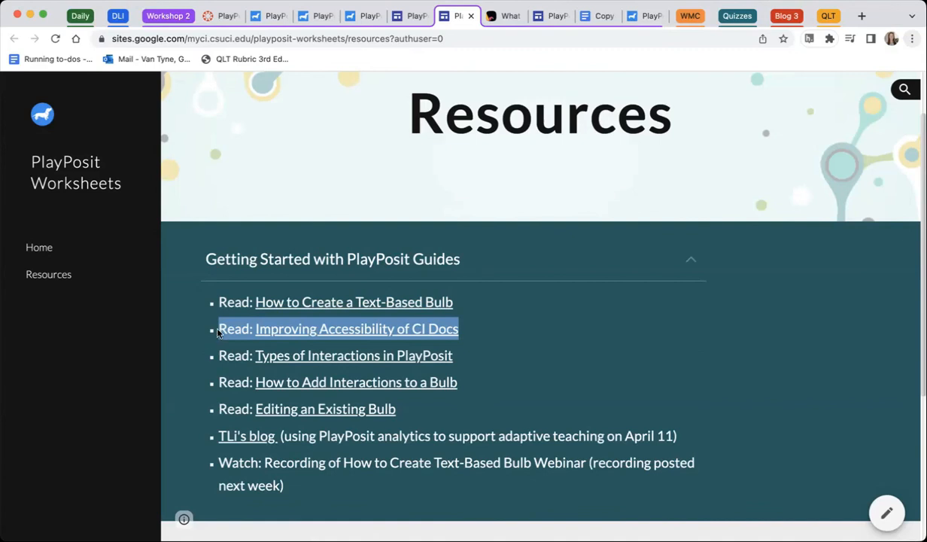
pyautogui.moveTo(413, 396); pyautogui.dragTo(212, 360)
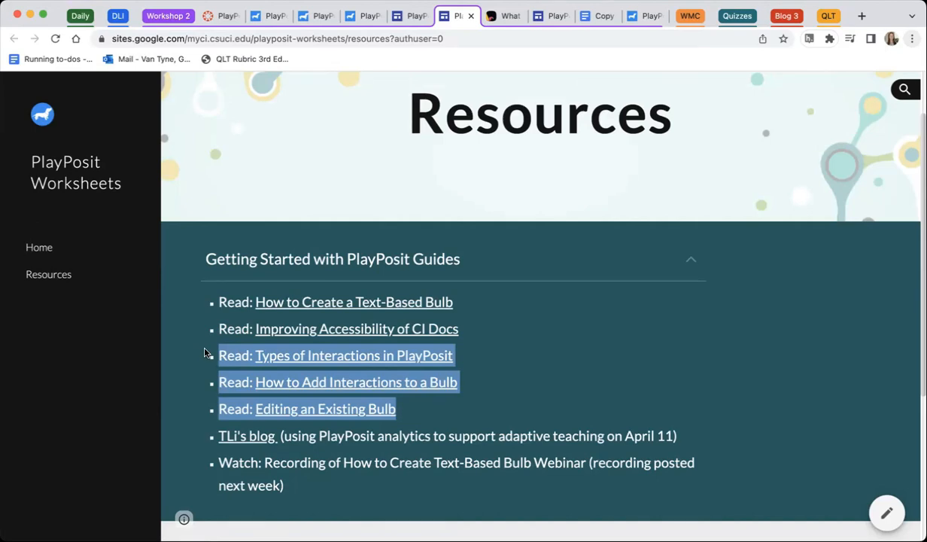
pyautogui.click(486, 329)
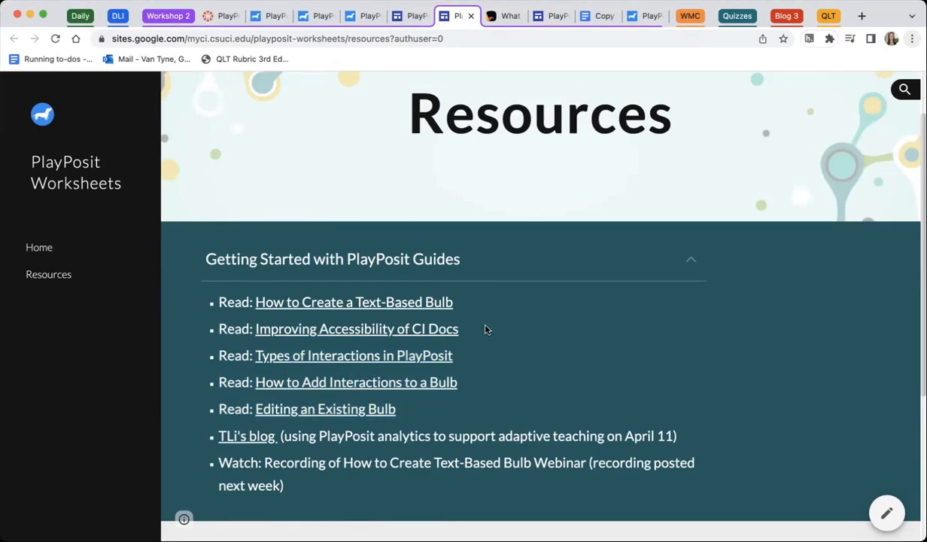
# Return to the site's home page and advance the embedded presentation through the FAQ answers to the Questions slide.
pyautogui.click(413, 17)
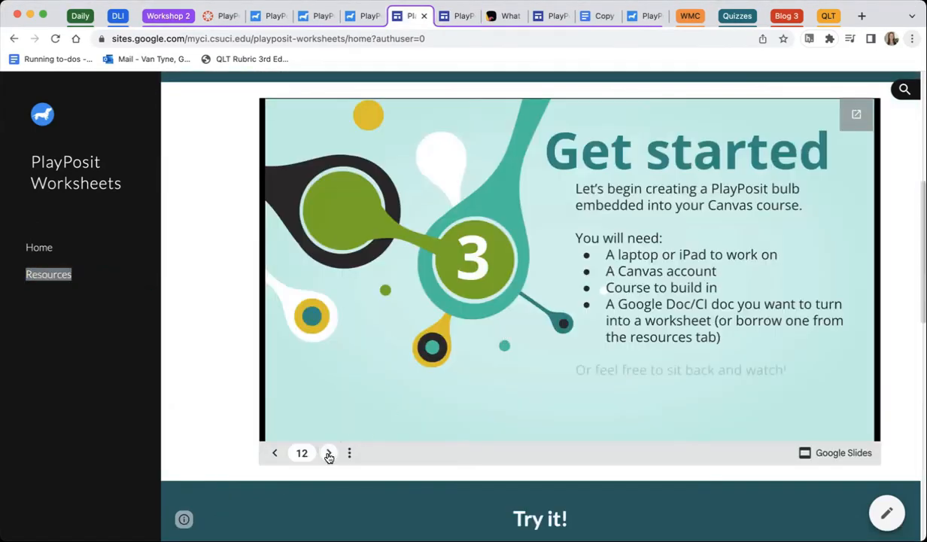
pyautogui.click(329, 454)
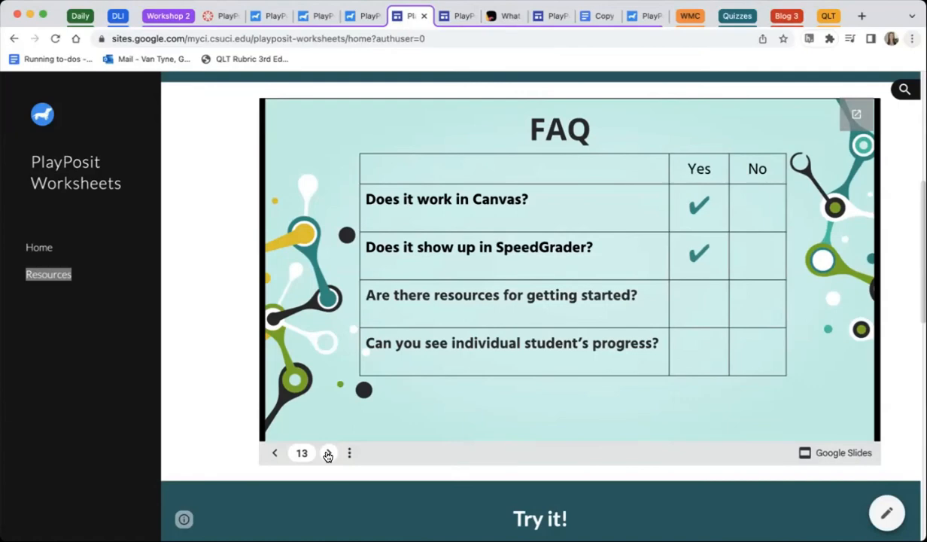
pyautogui.click(328, 453)
pyautogui.click(328, 453)
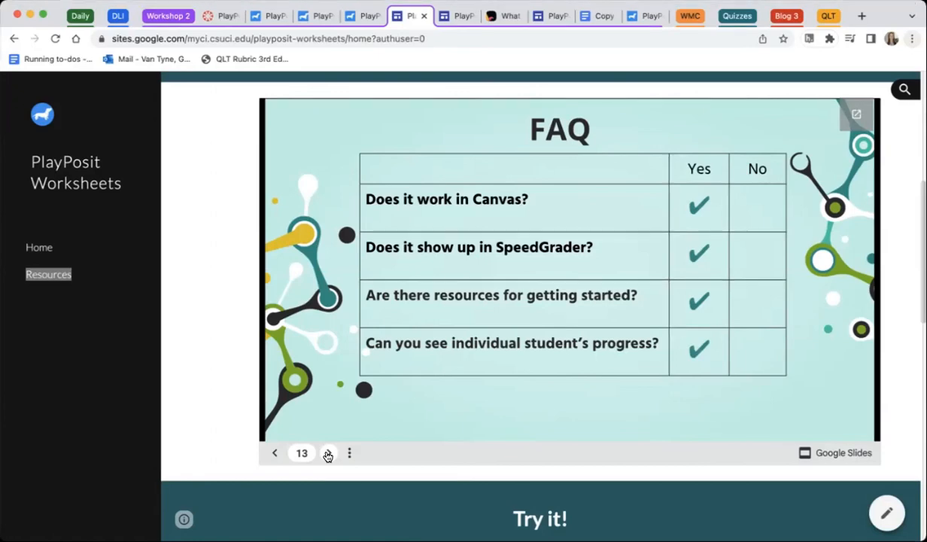
pyautogui.click(328, 454)
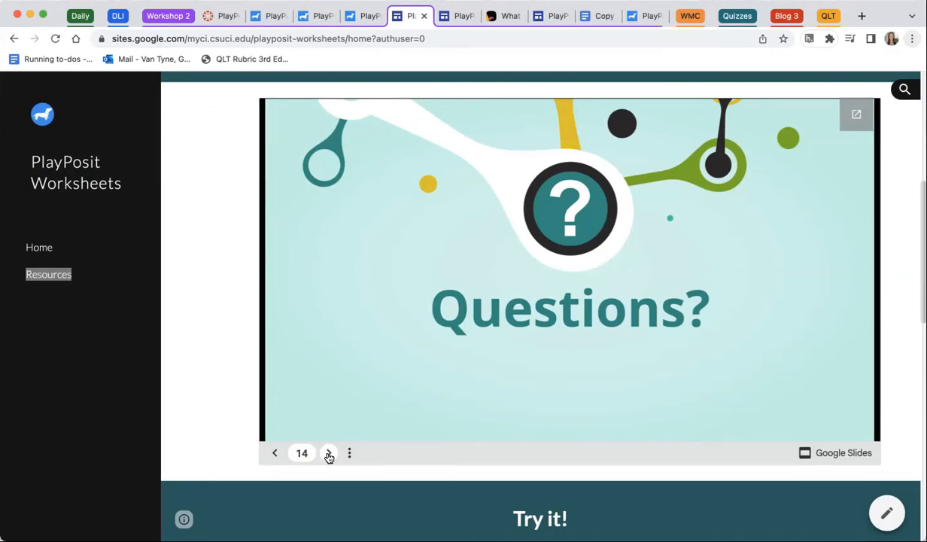
# Highlight the consultation booking link on the Resources page and advance the home page presentation to slide 15.
pyautogui.click(455, 16)
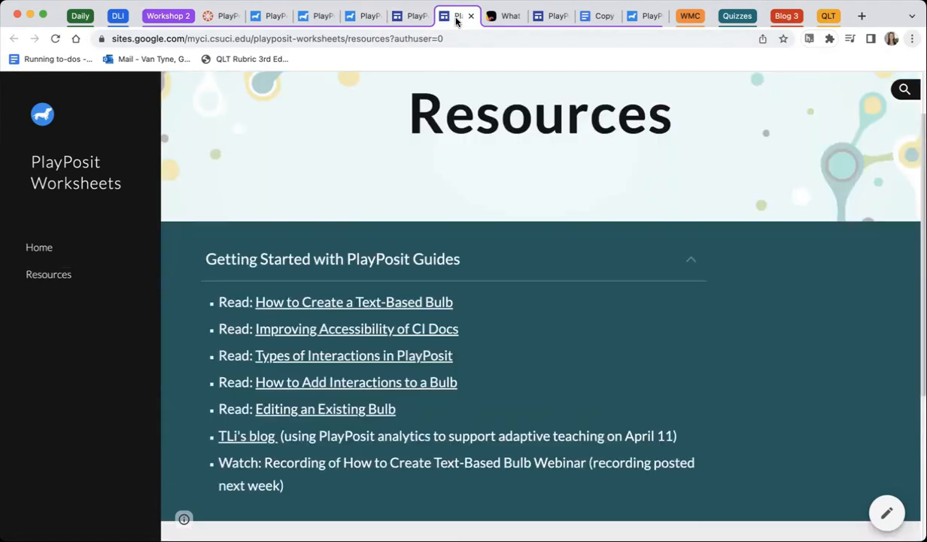
pyautogui.scroll(-5, 378, 499)
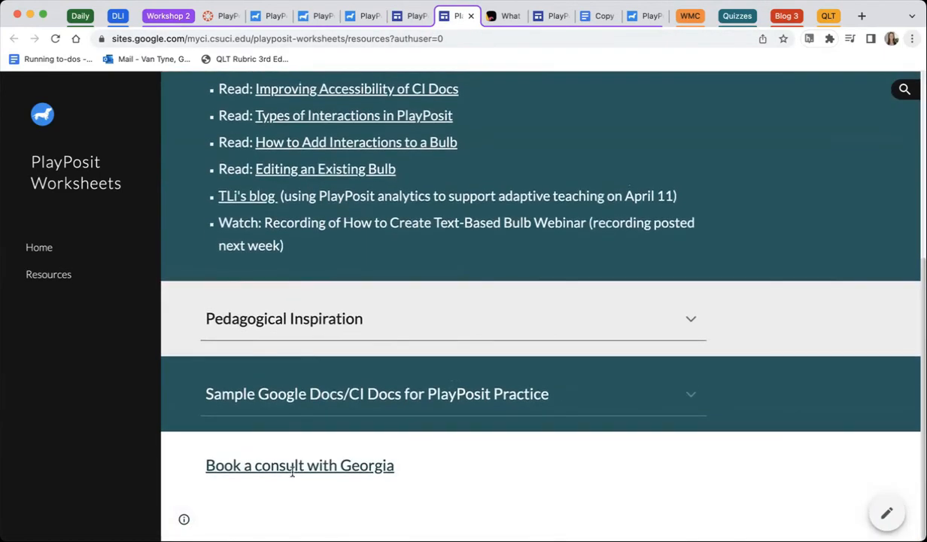
pyautogui.moveTo(424, 472); pyautogui.dragTo(184, 468)
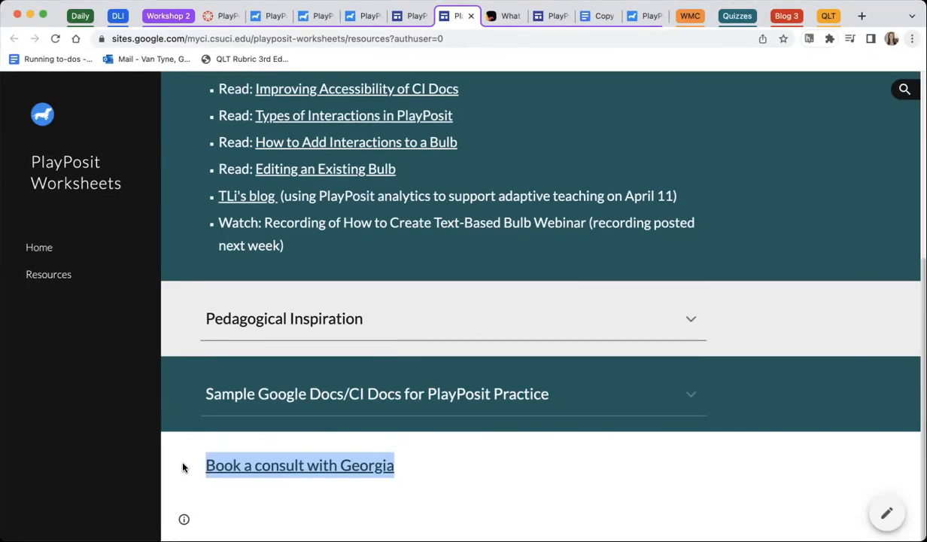
pyautogui.click(405, 17)
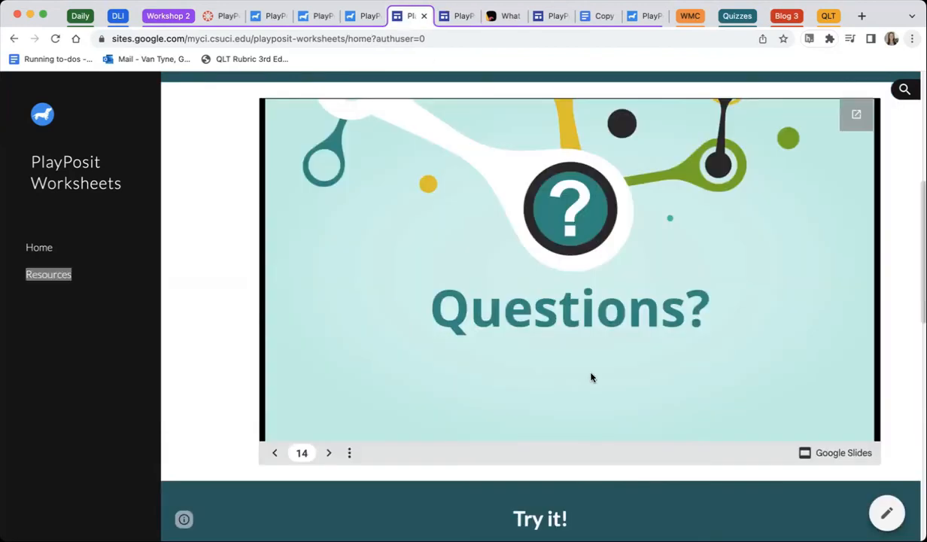
pyautogui.click(328, 454)
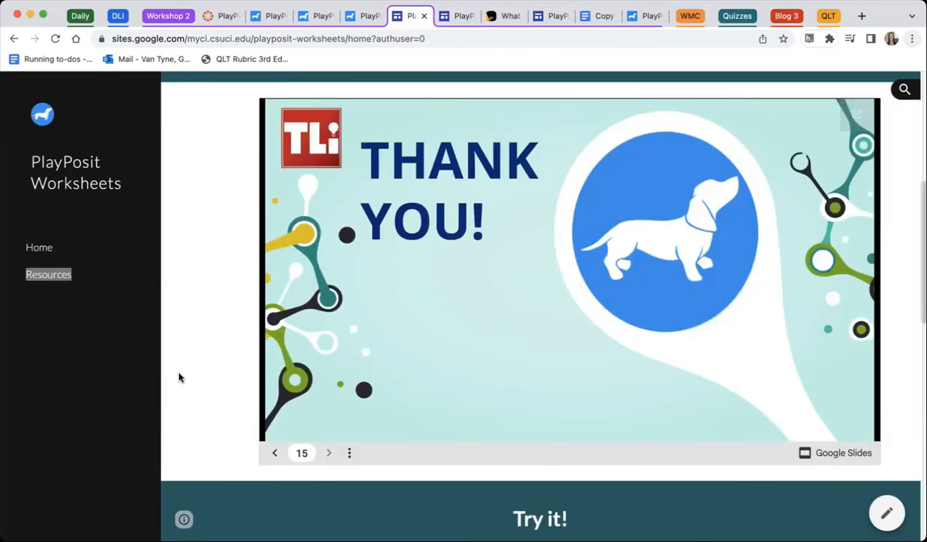